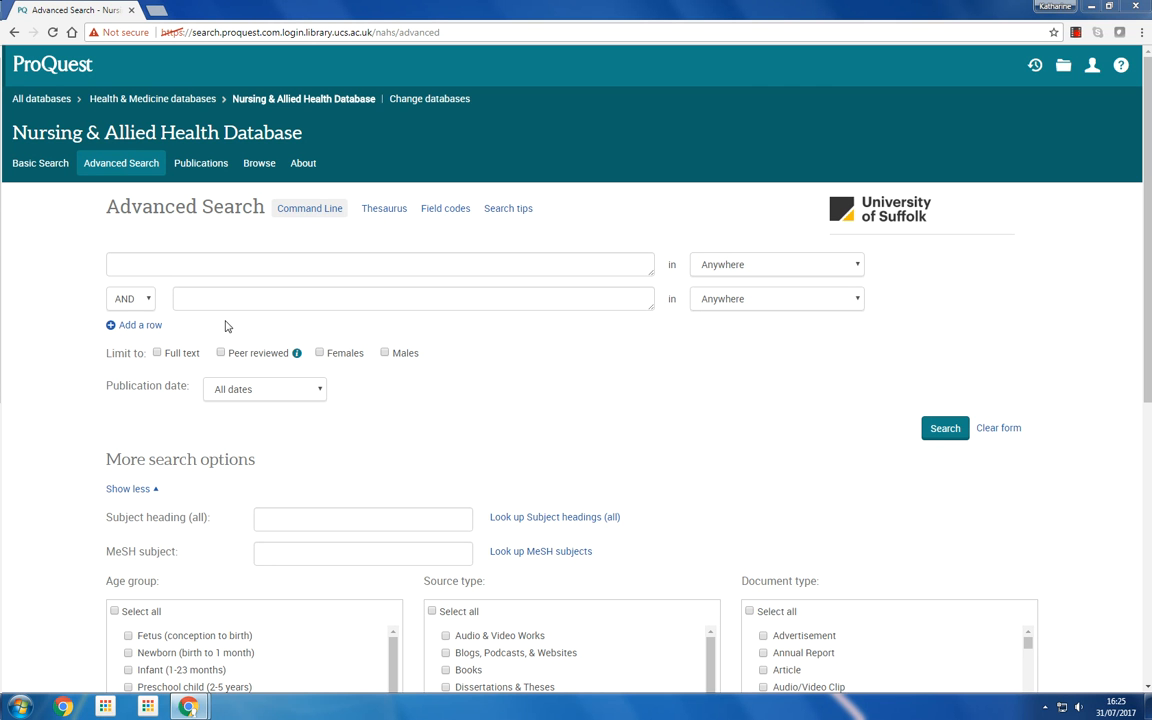
Step: Add a third search row to the advanced search form and enter "smoking" as the first row's term
left_click(128, 326)
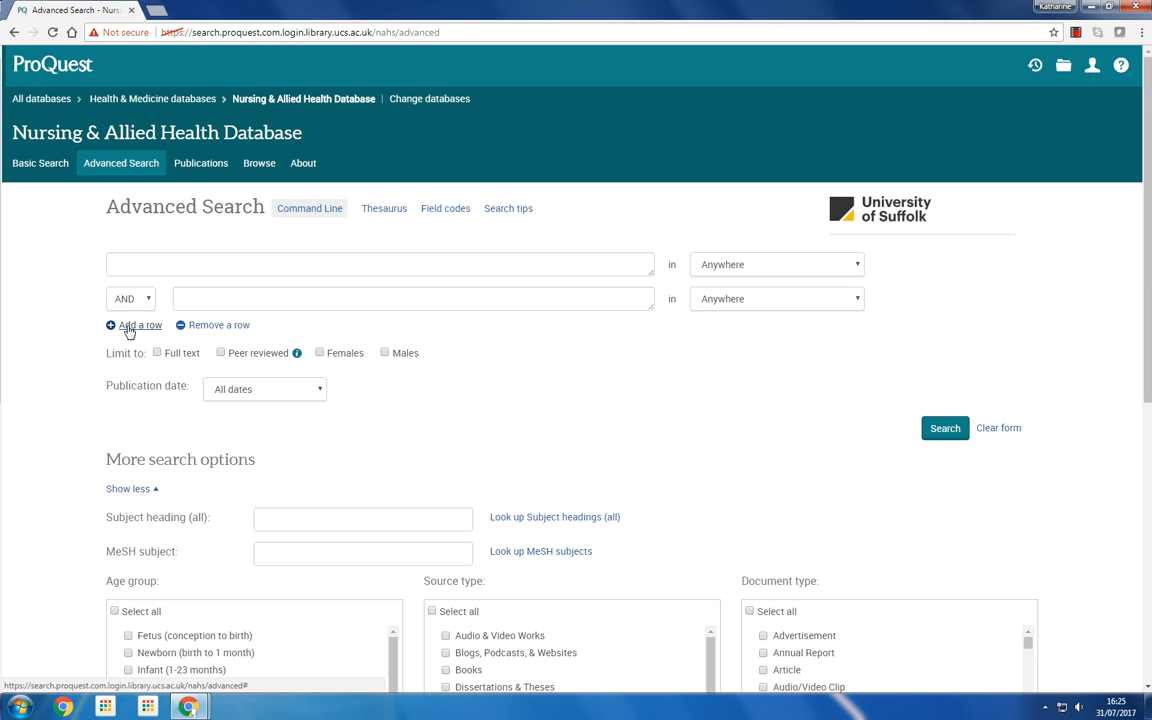
left_click(186, 266)
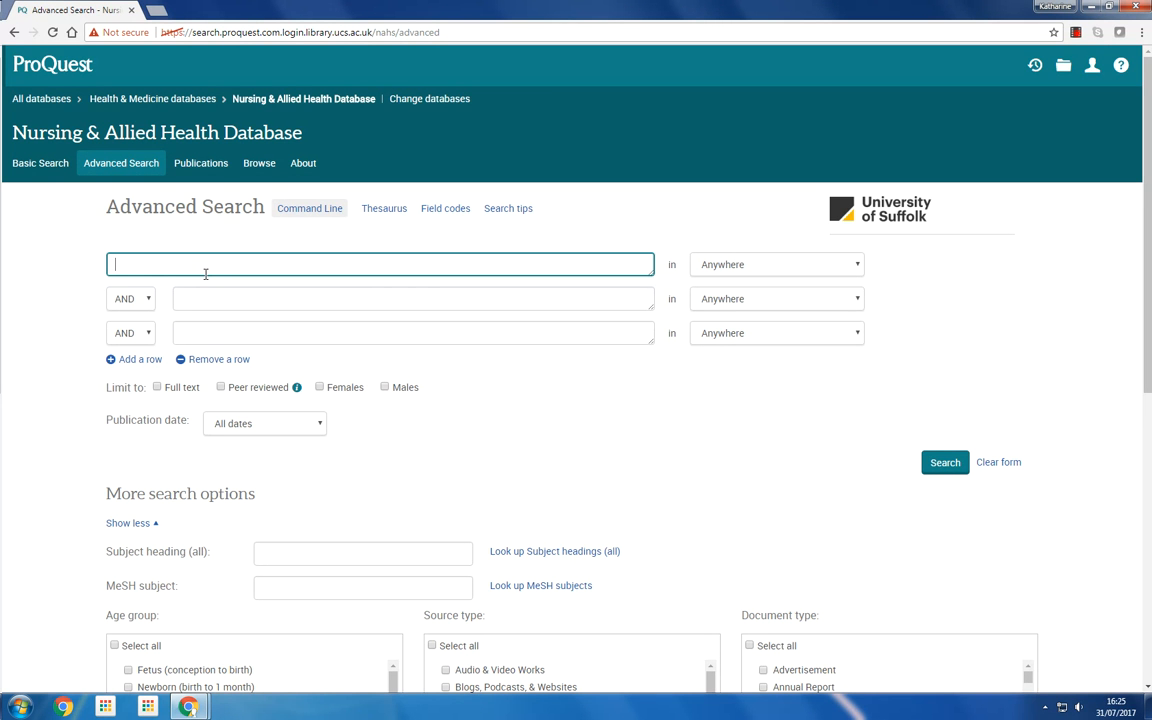
type("smoking")
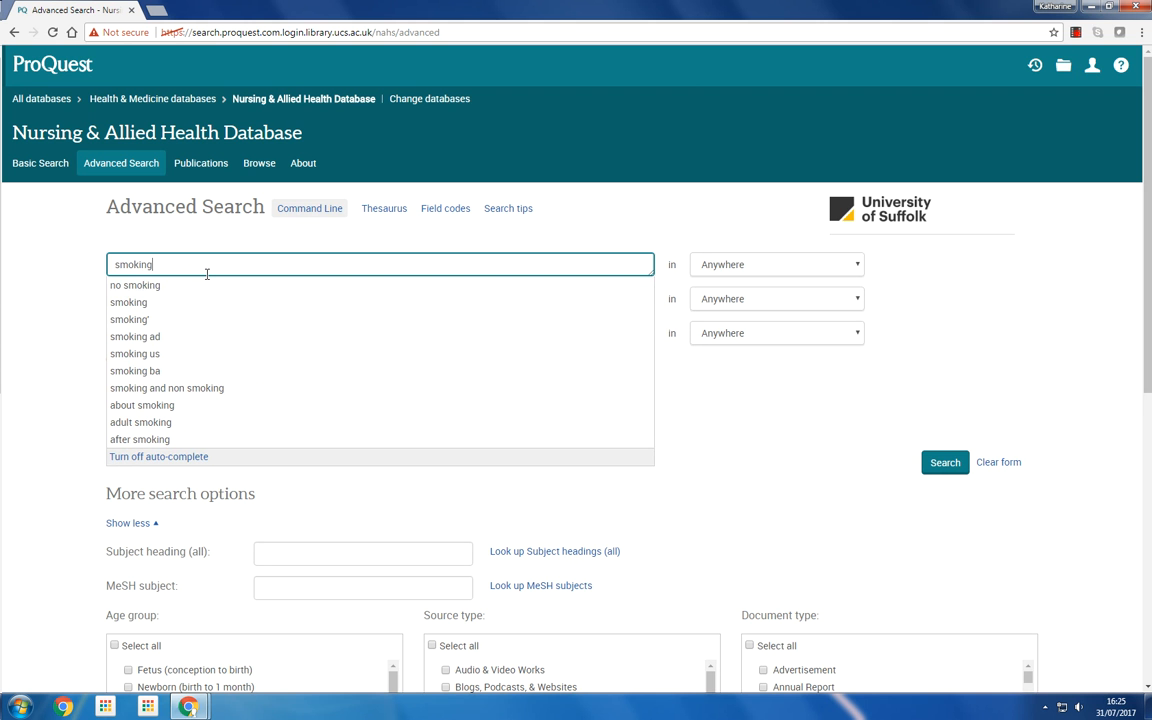
left_click(699, 461)
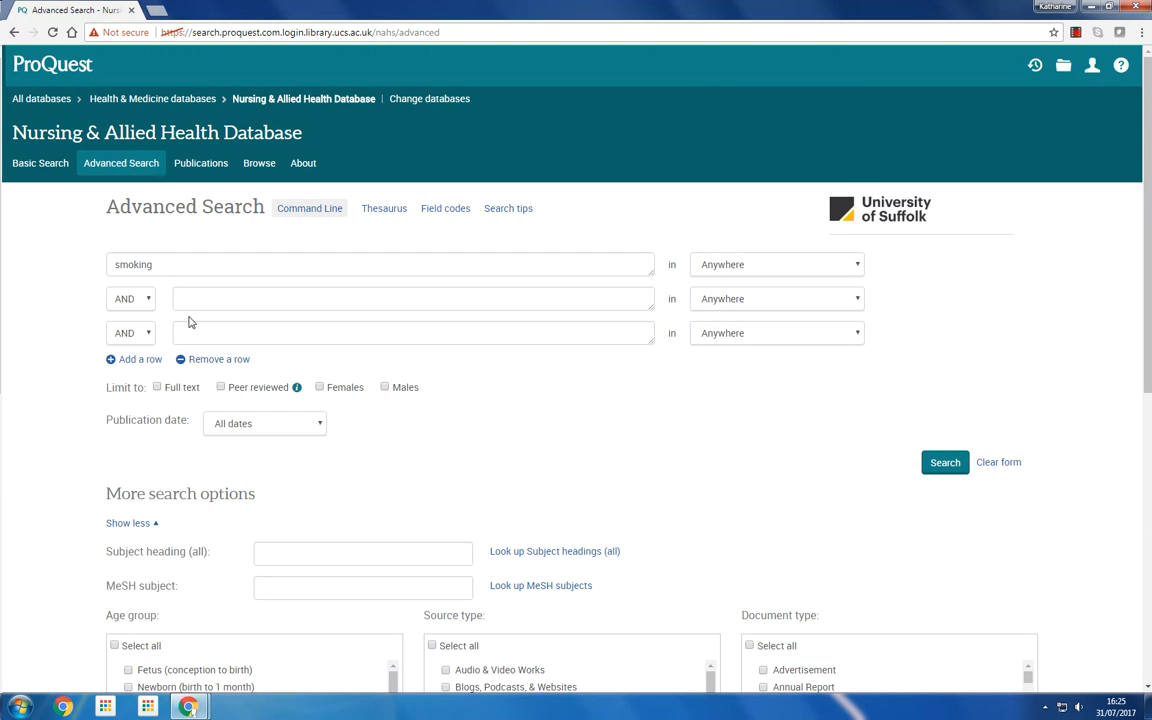
Step: Enter "cessation" as the search term in the second row
left_click(201, 302)
type("c")
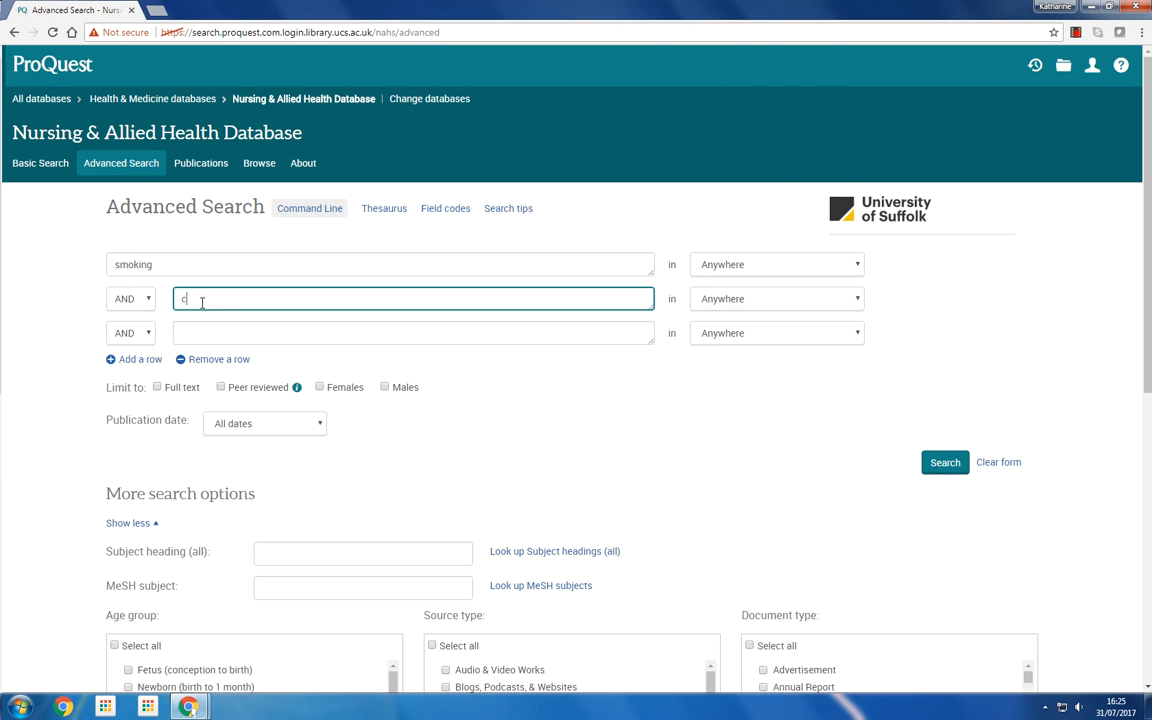
type("essatio")
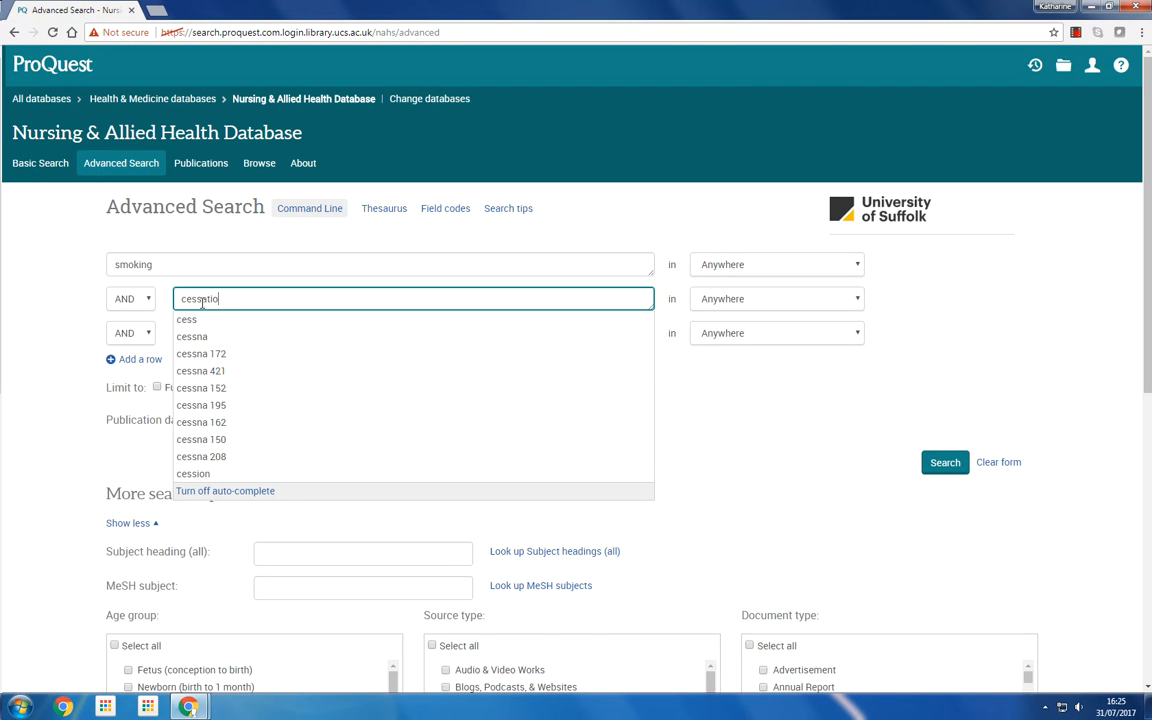
type("n")
left_click(704, 398)
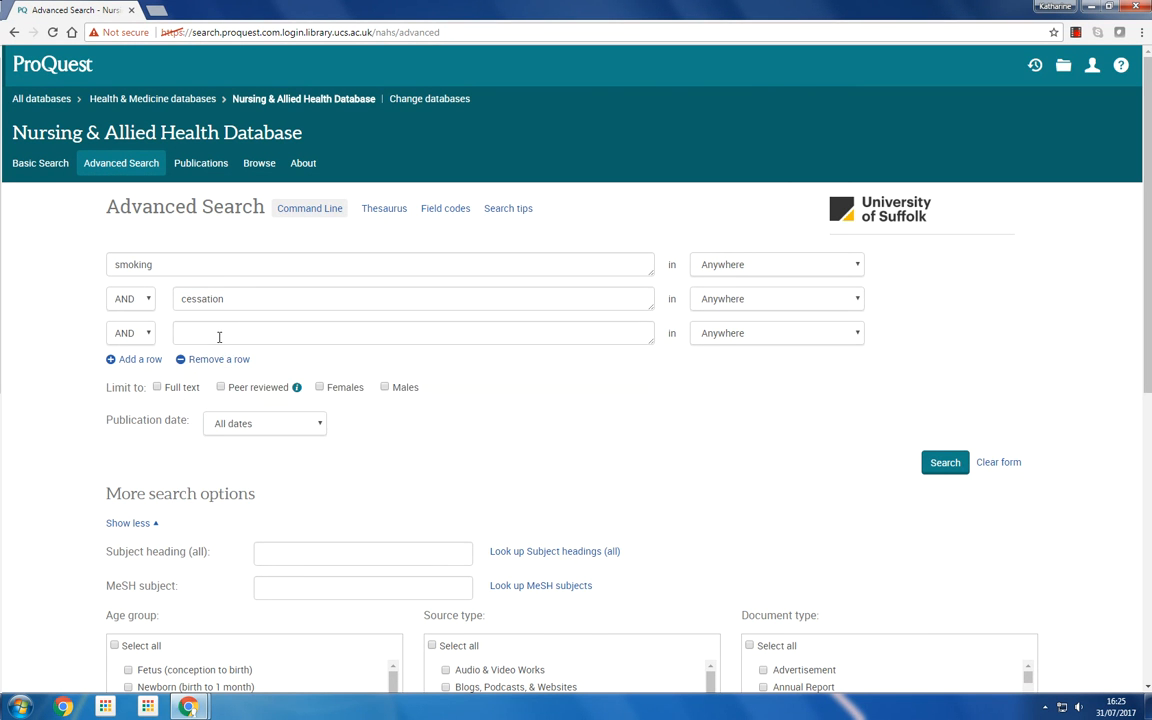
Step: Enter "diet" as the search term in the third row
left_click(219, 337)
type("d")
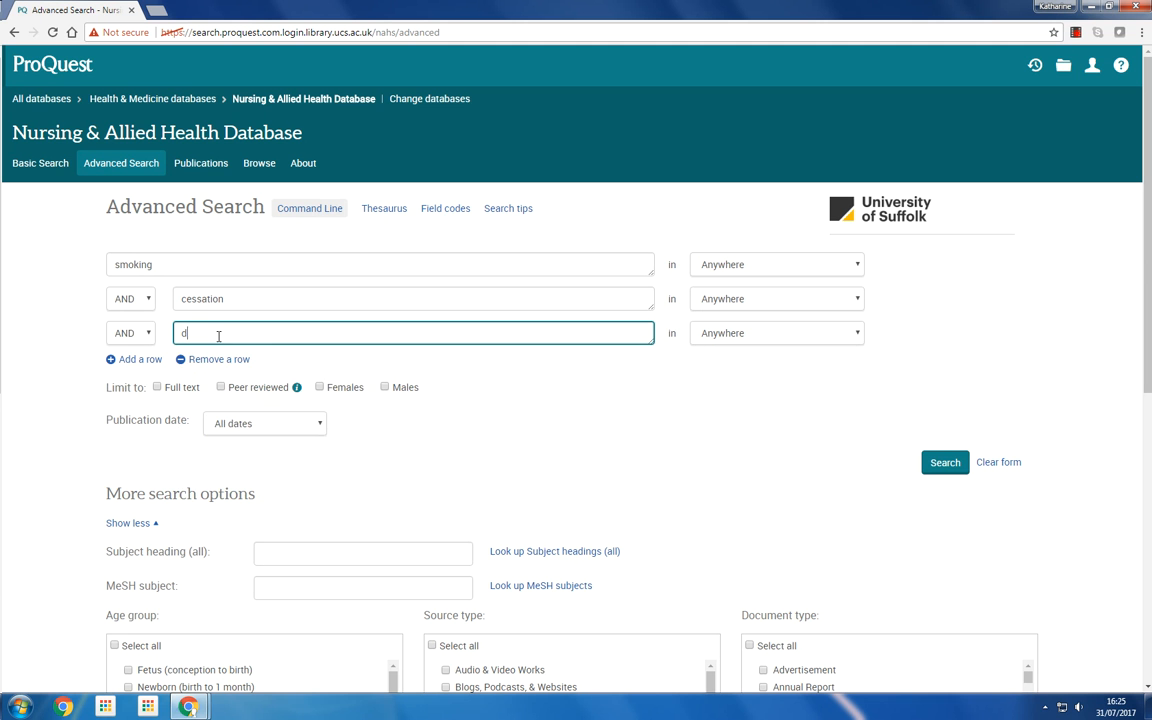
type("iet")
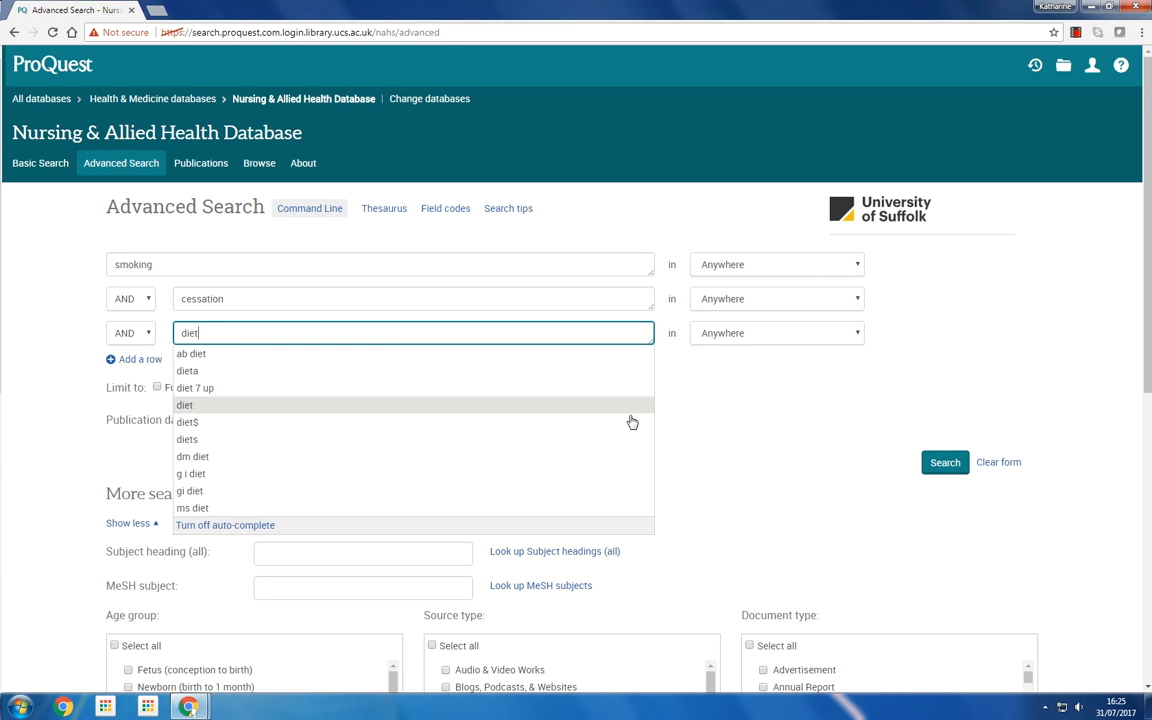
left_click(702, 432)
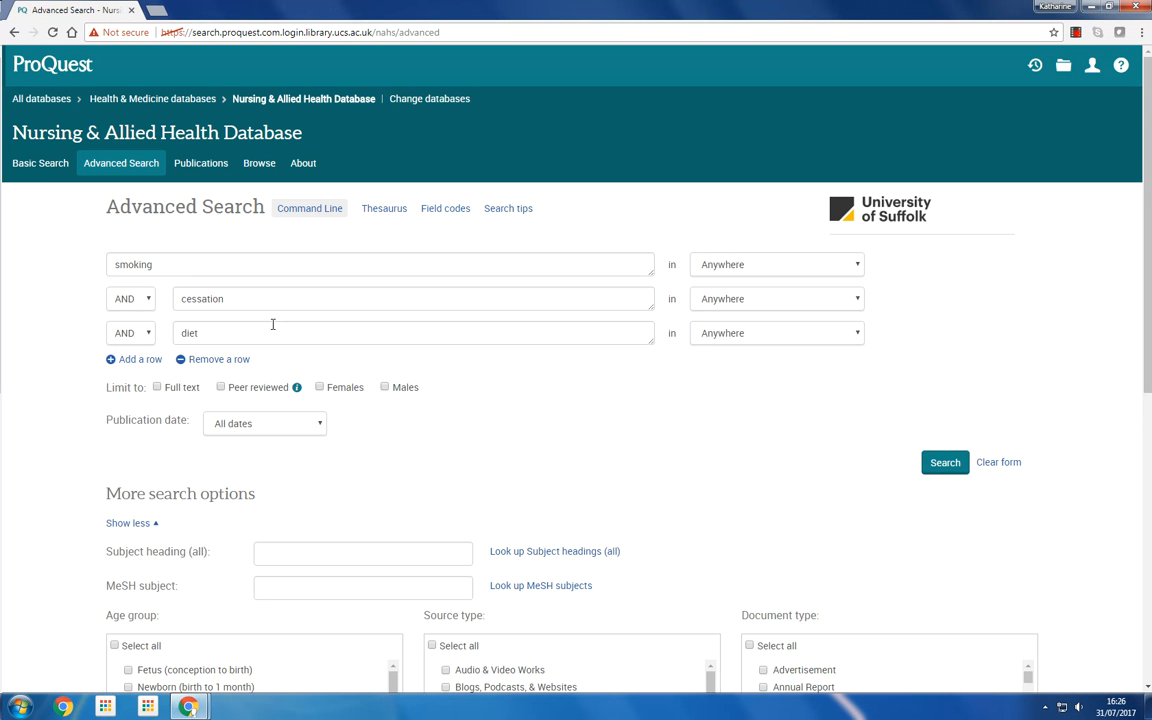
Step: Restrict all three search rows to "Anywhere except full text – ALL"
left_click(857, 265)
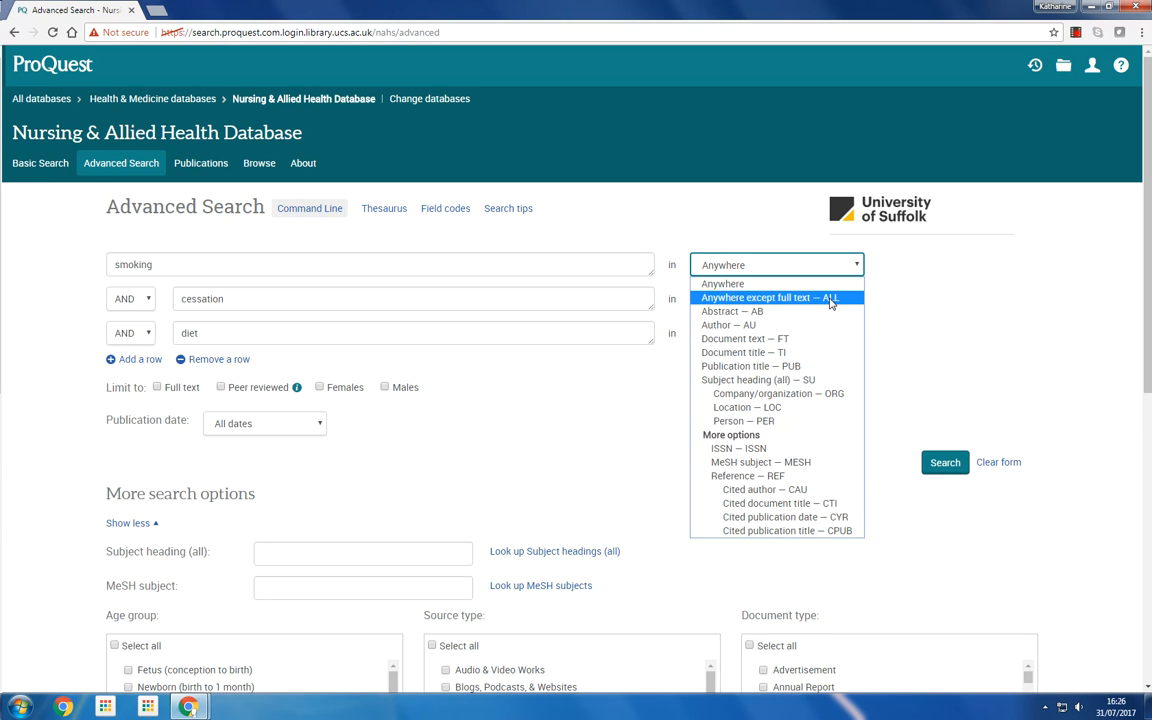
left_click(830, 298)
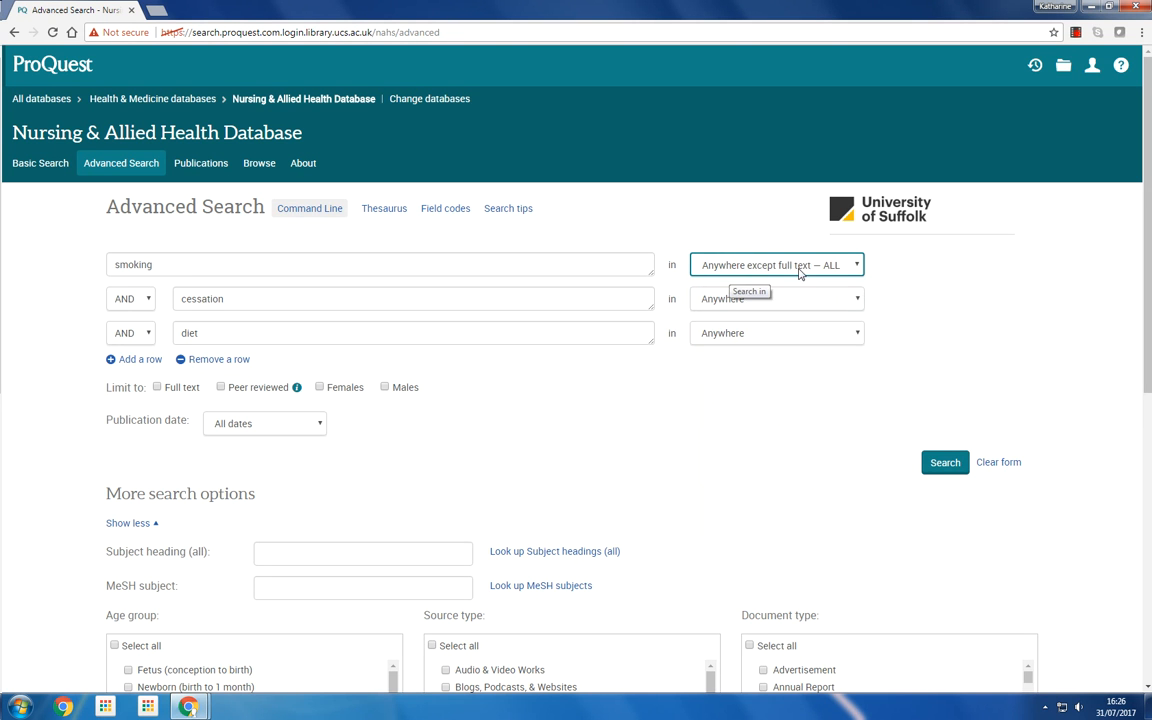
left_click(857, 300)
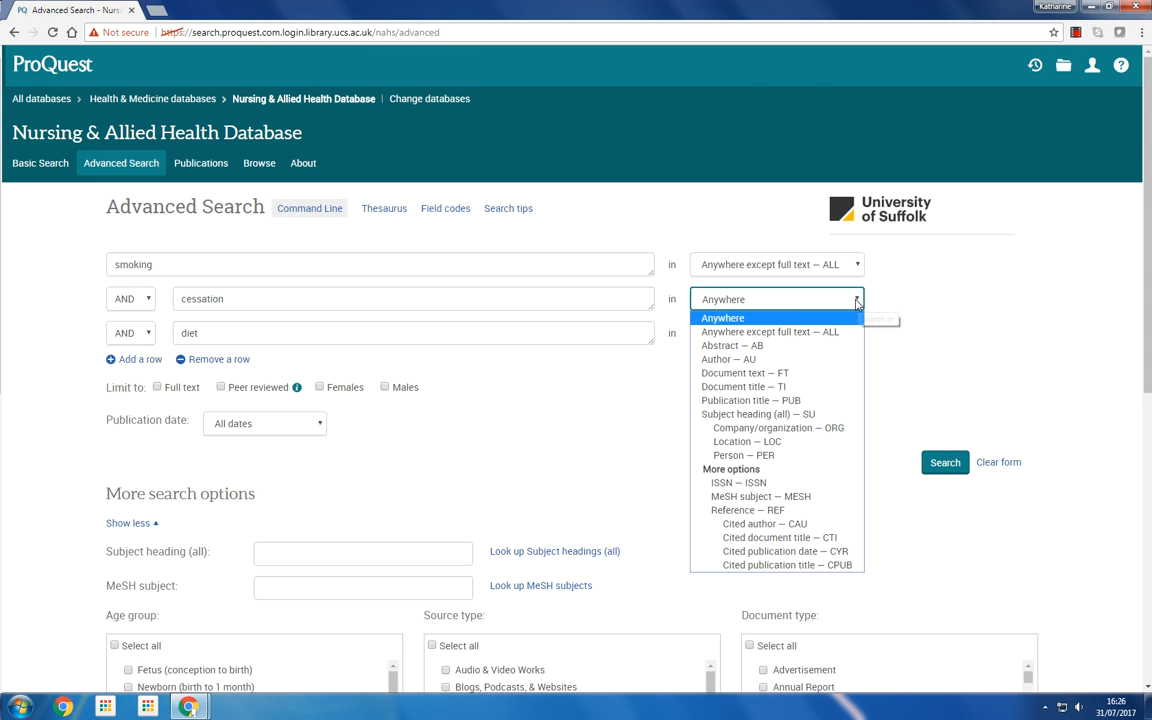
left_click(790, 331)
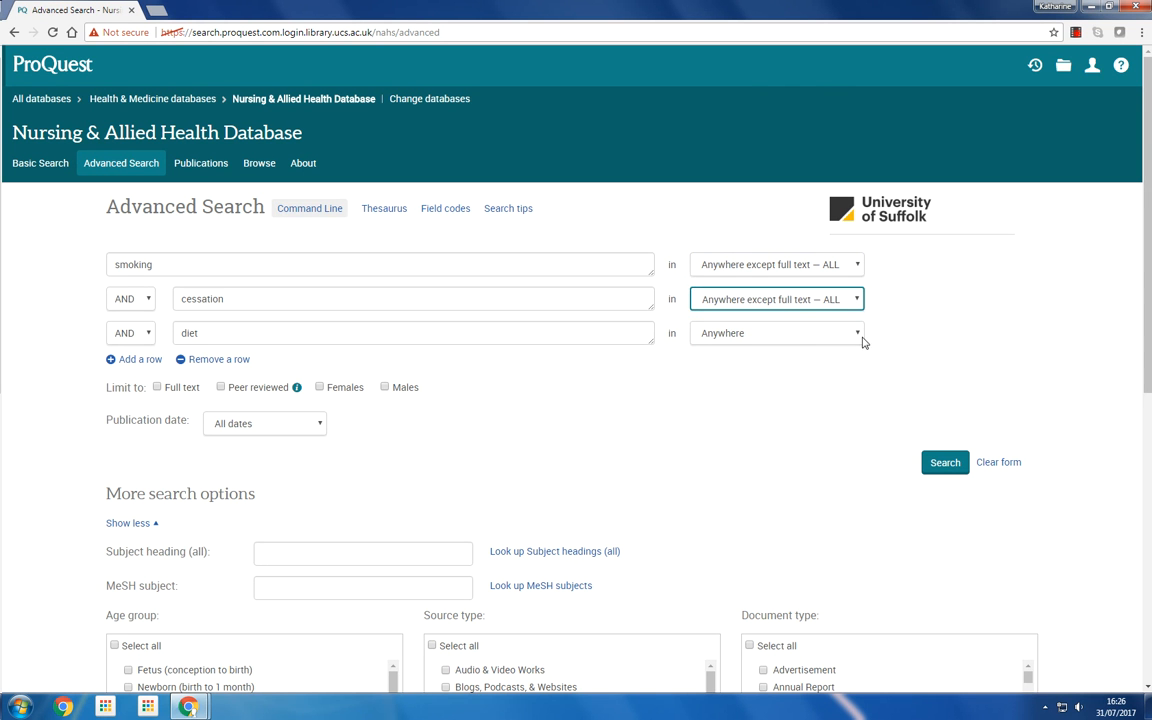
left_click(859, 336)
left_click(828, 367)
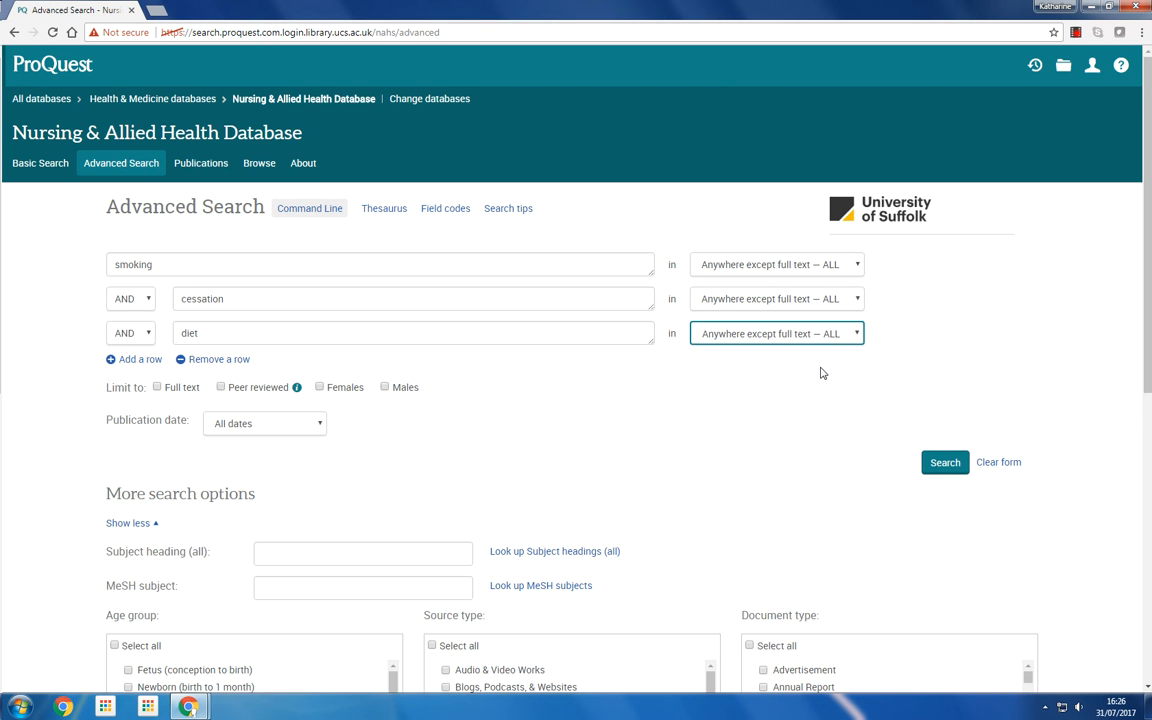
left_click(856, 267)
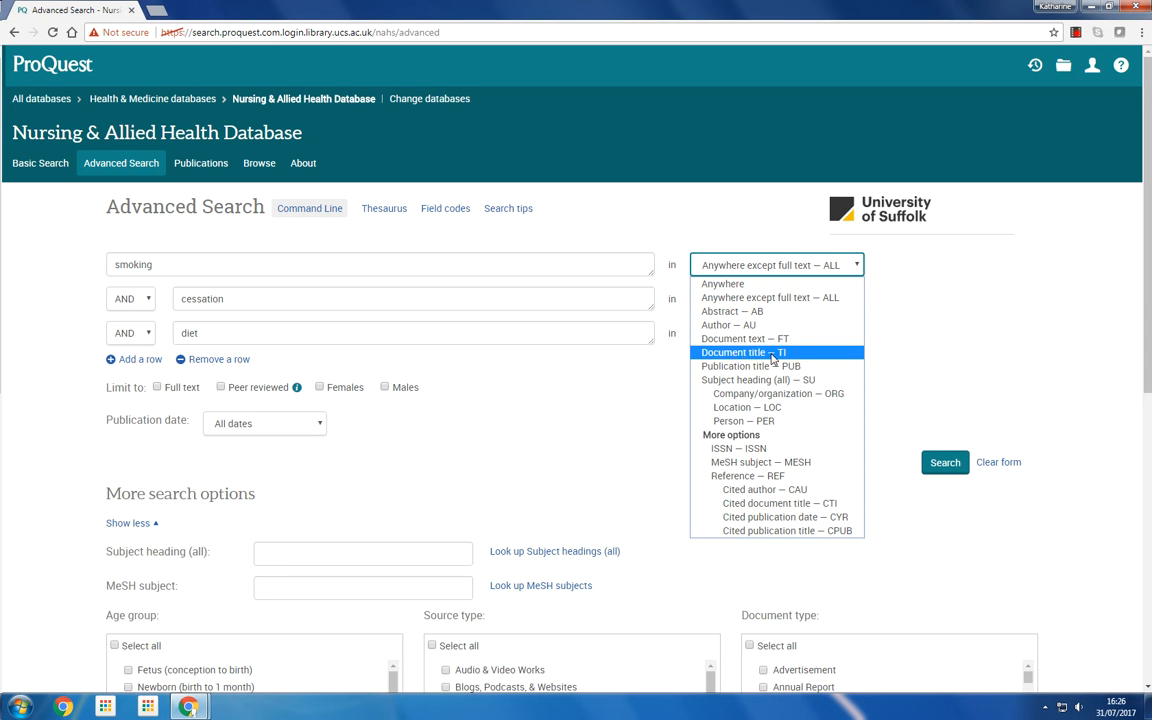
left_click(972, 316)
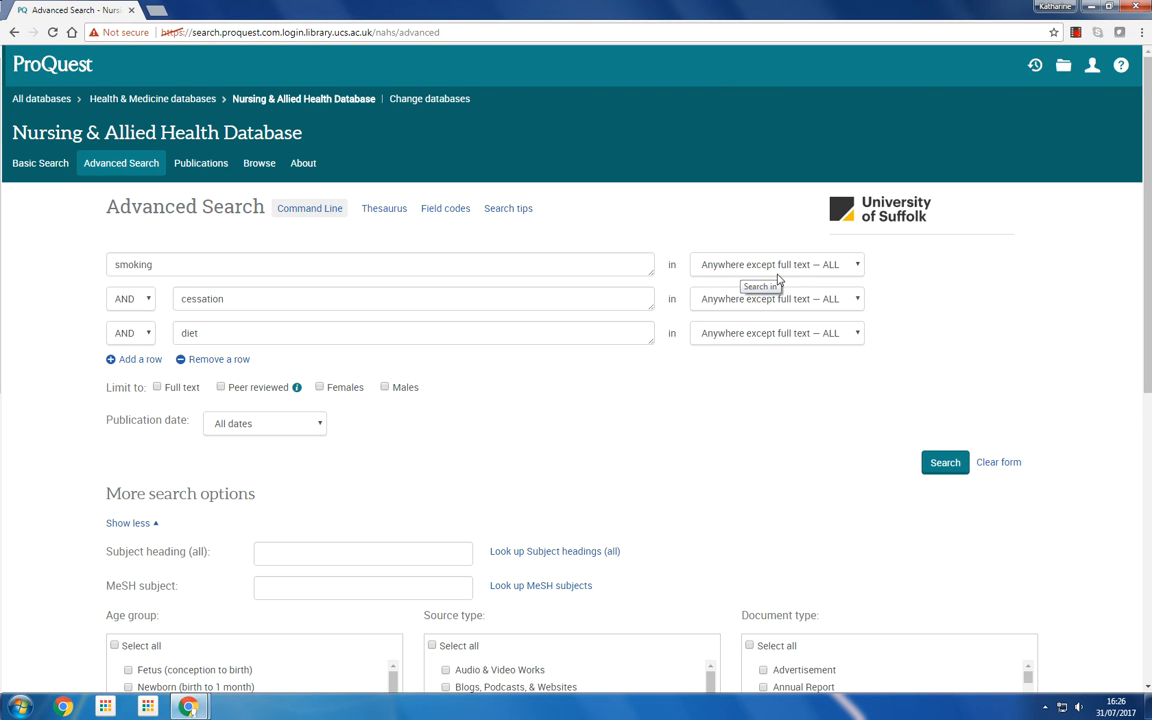
Step: Add synonyms to the first row so that it reads "smoking OR tobacco OR nicotine OR cigarette"
left_click(317, 263)
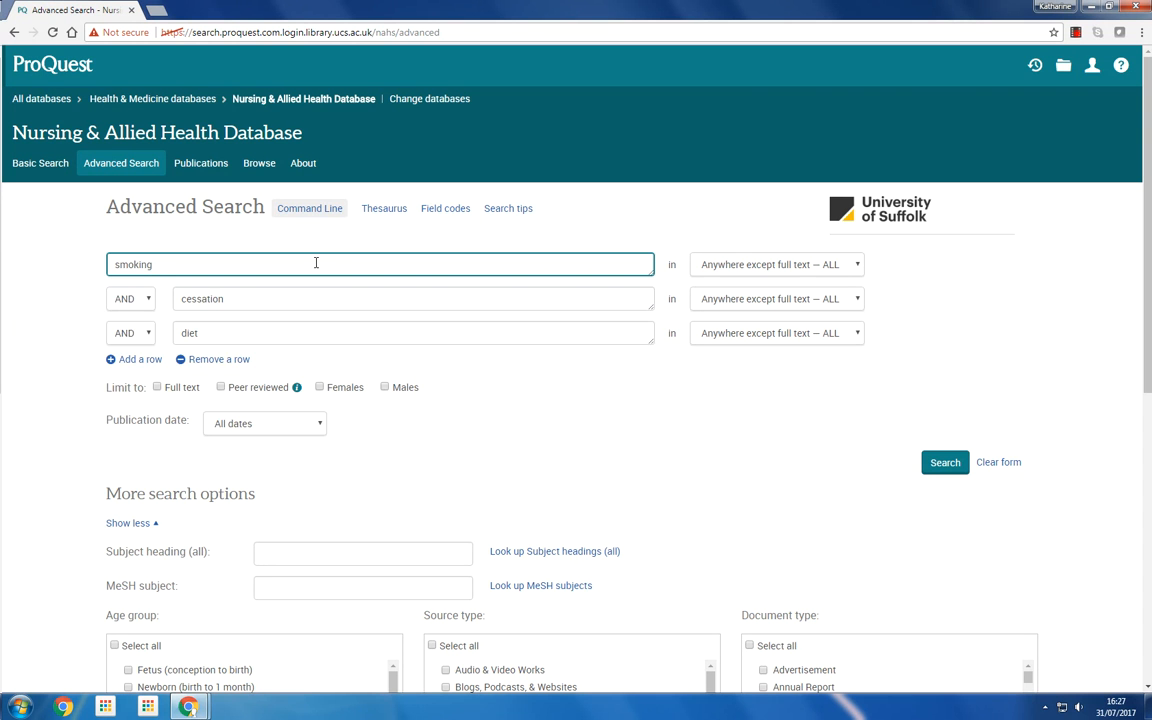
type("OR to")
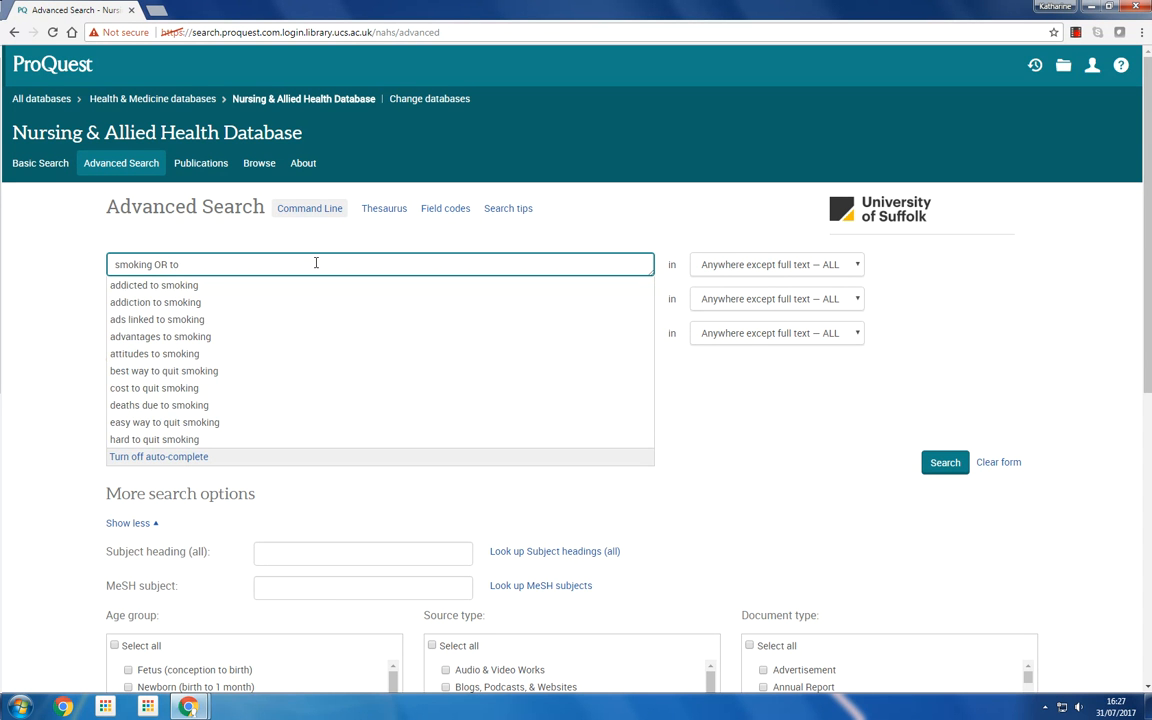
type("bacco ")
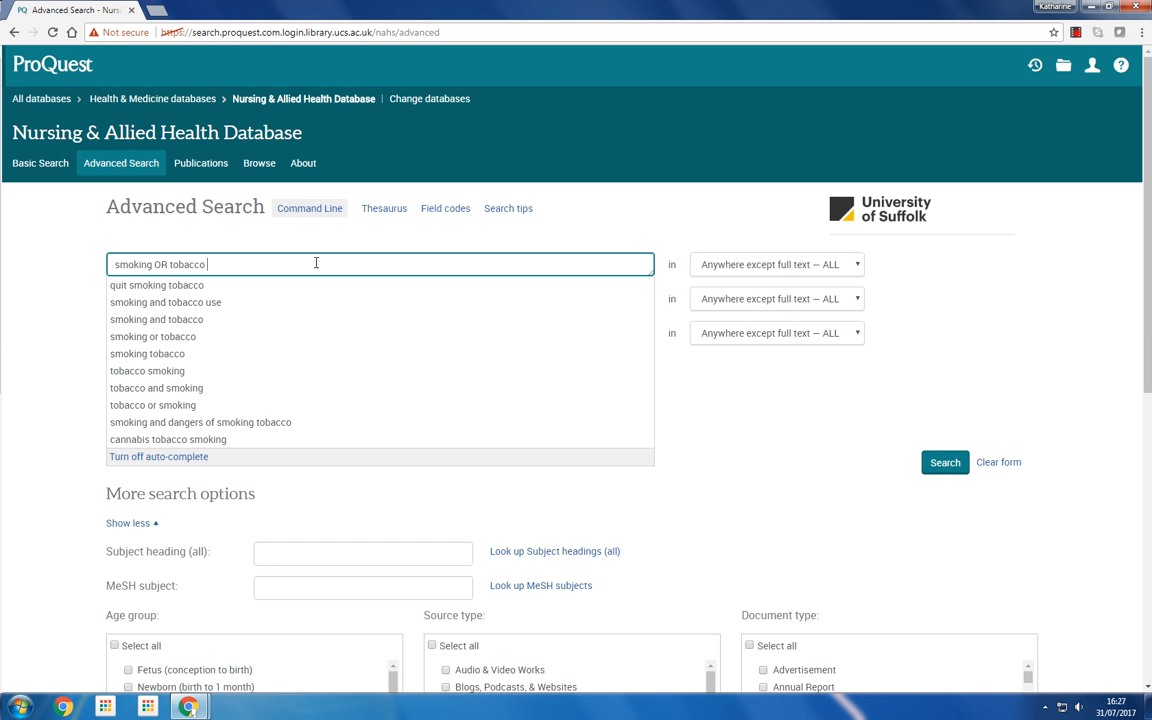
type("OR nic")
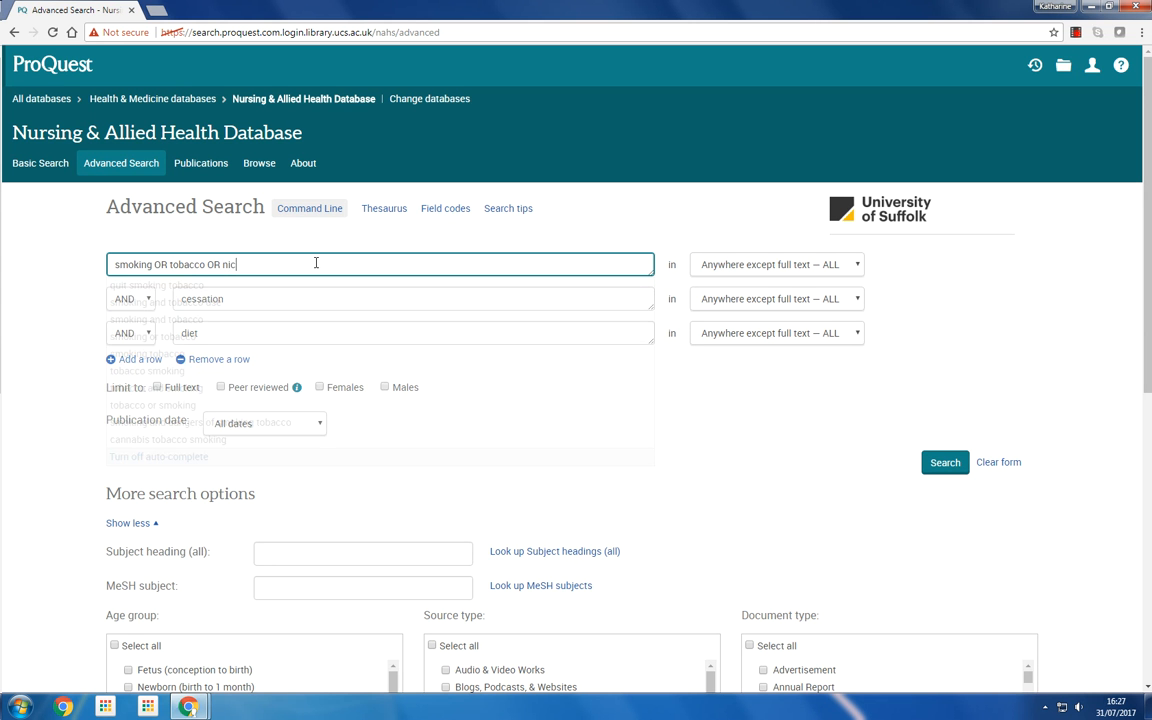
type("otine OR cigarettes")
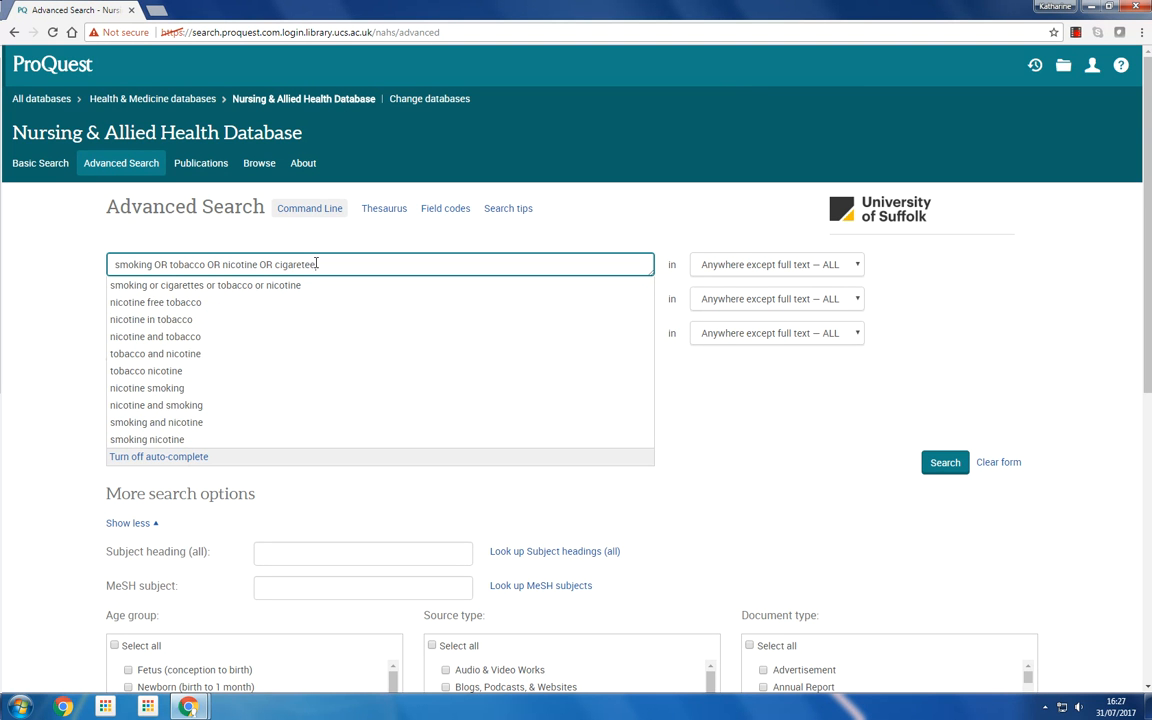
key("BackSpace")
key("BackSpace")
key("BackSpace")
type("te")
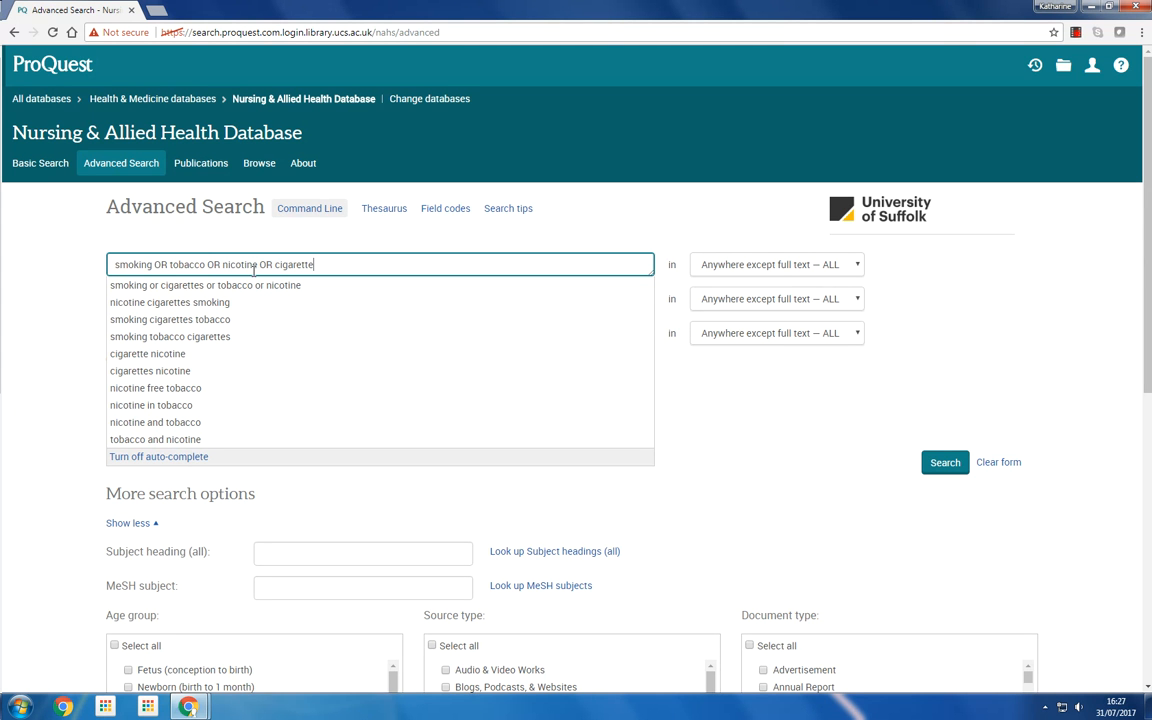
left_click(720, 392)
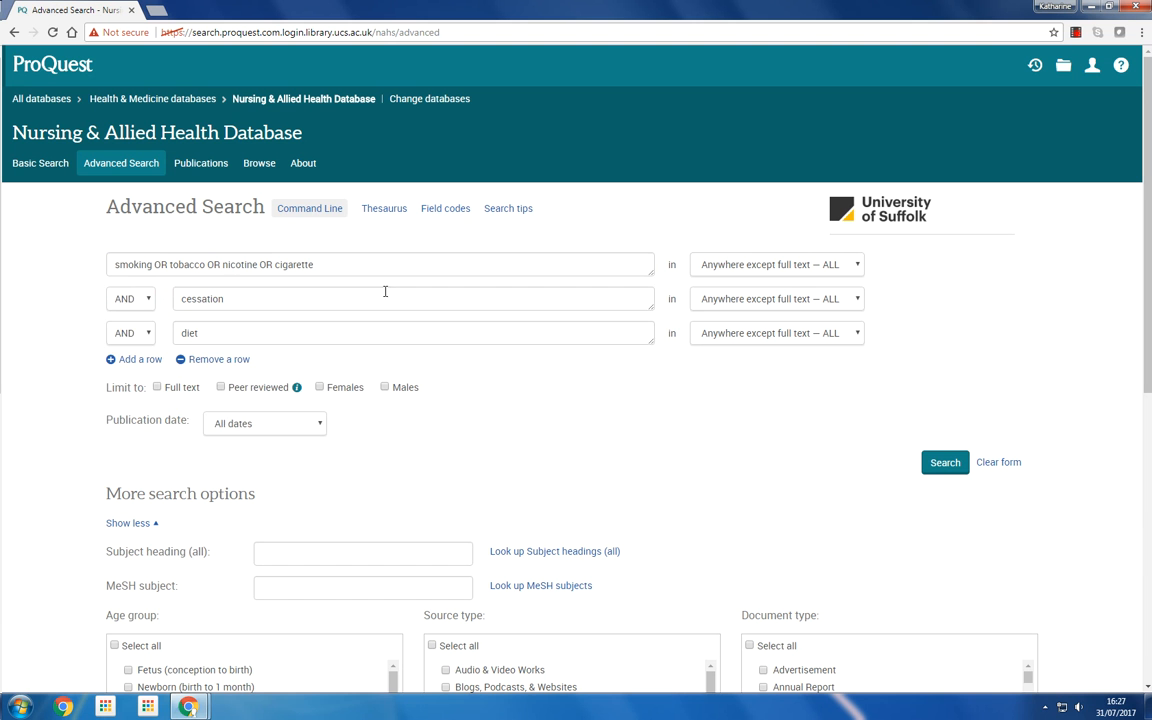
Step: Truncate the first row's smoking and cigarette terms to "smok*" and "cigarette*"
left_click(137, 265)
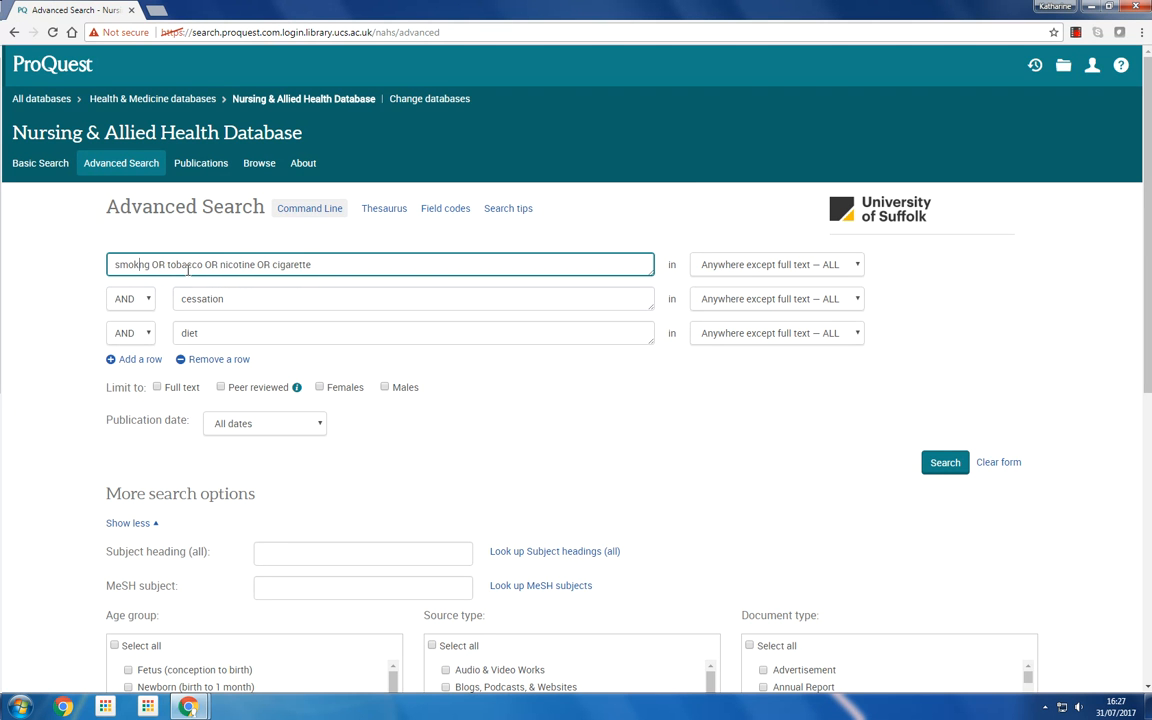
key("Delete")
key("Delete")
key("Delete")
key("Delete")
type("*")
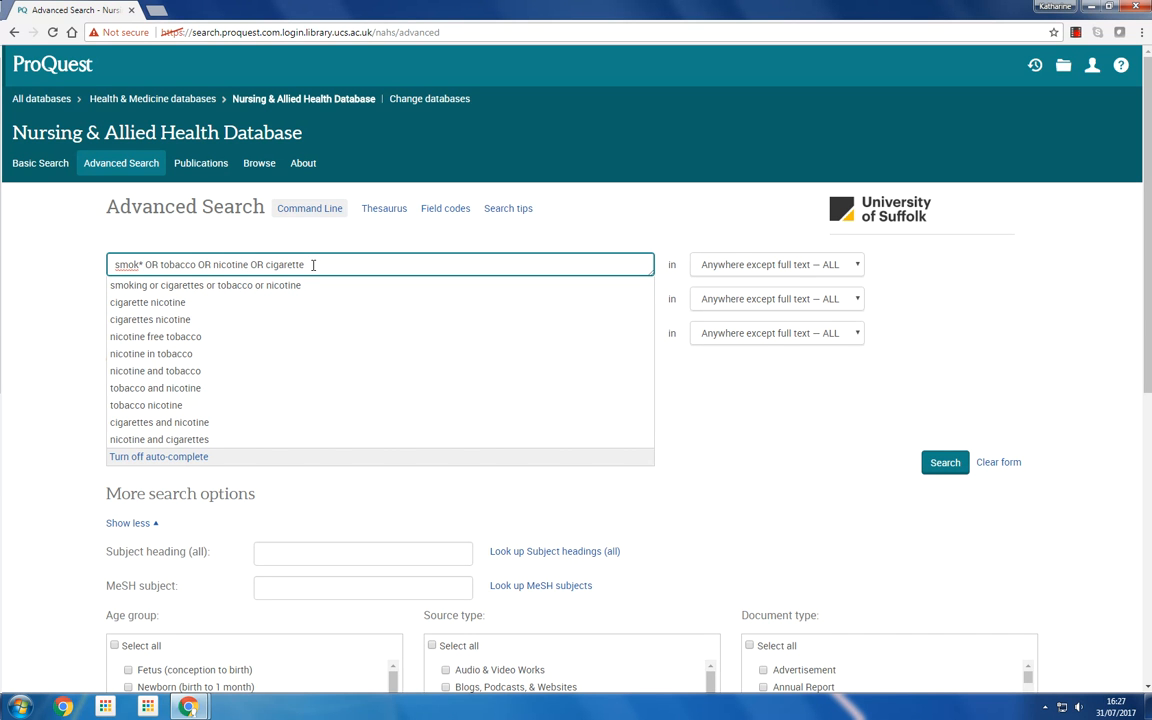
type("*")
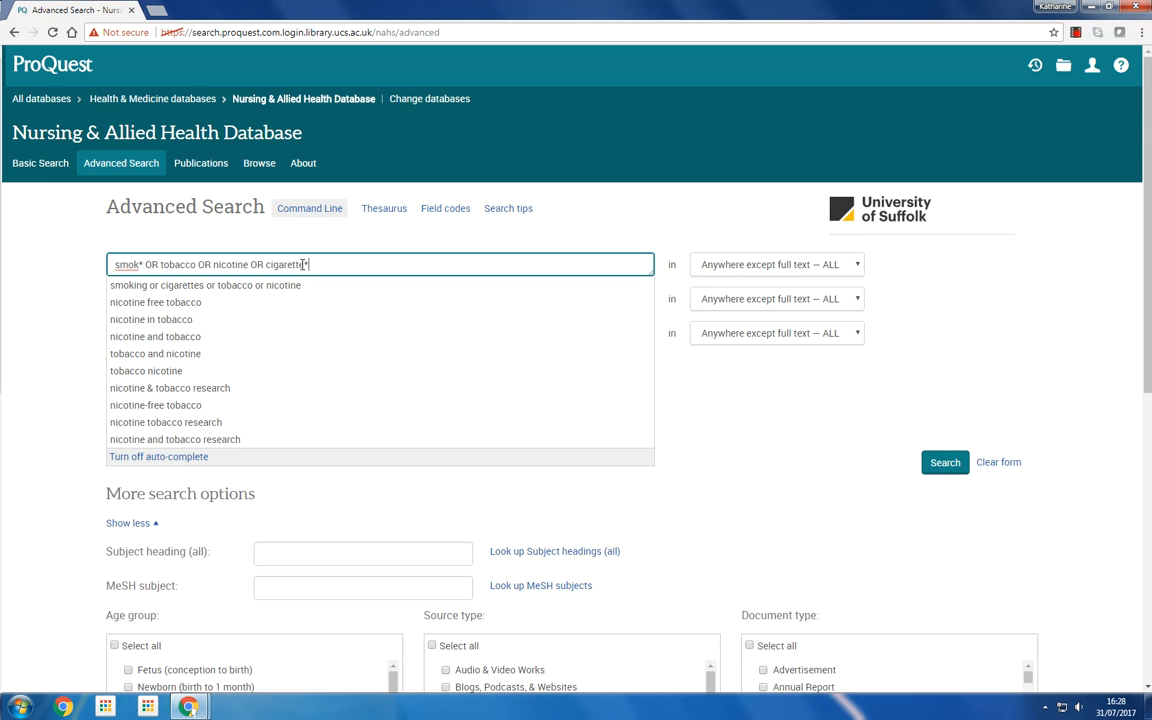
left_click(725, 406)
Step: Extend the second row with truncated synonyms so that it reads "cessation OR quit* OR stop*"
left_click(266, 302)
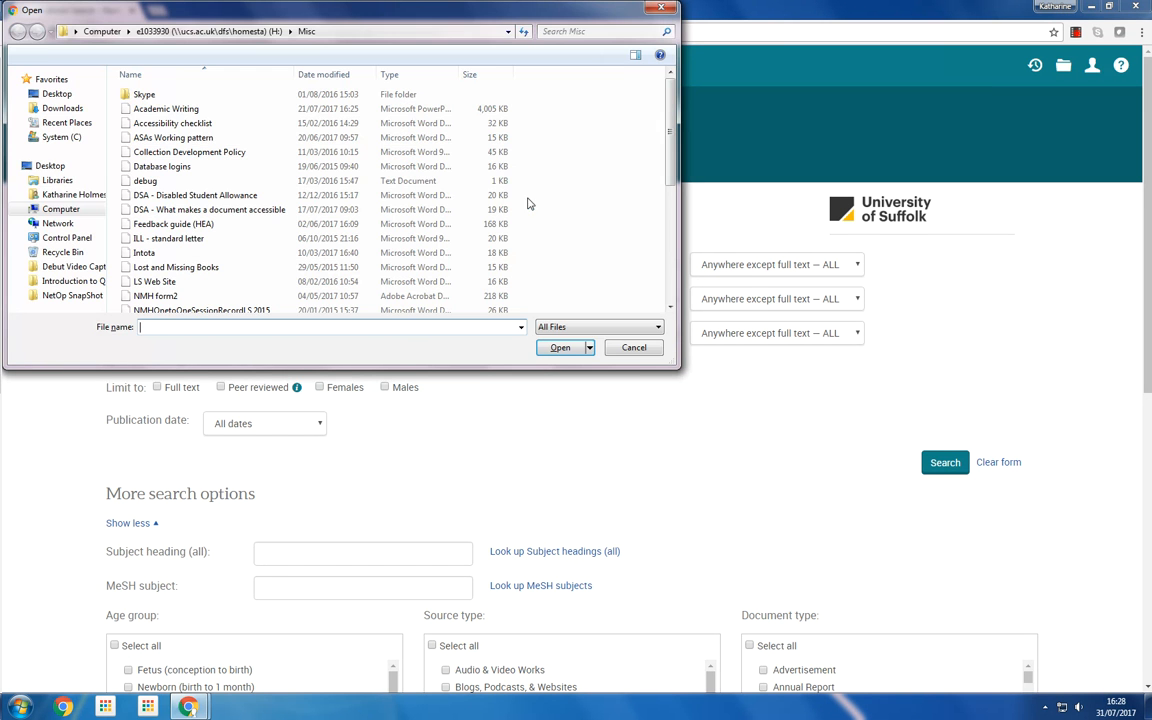
left_click(659, 10)
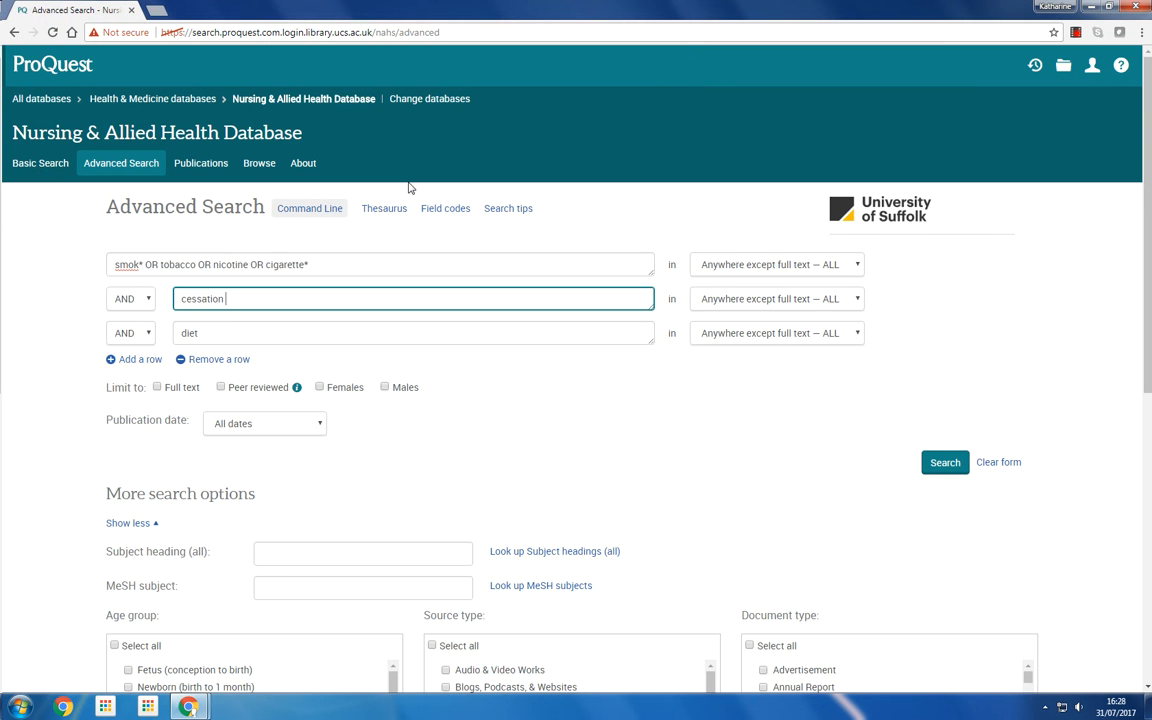
type("OR quit*")
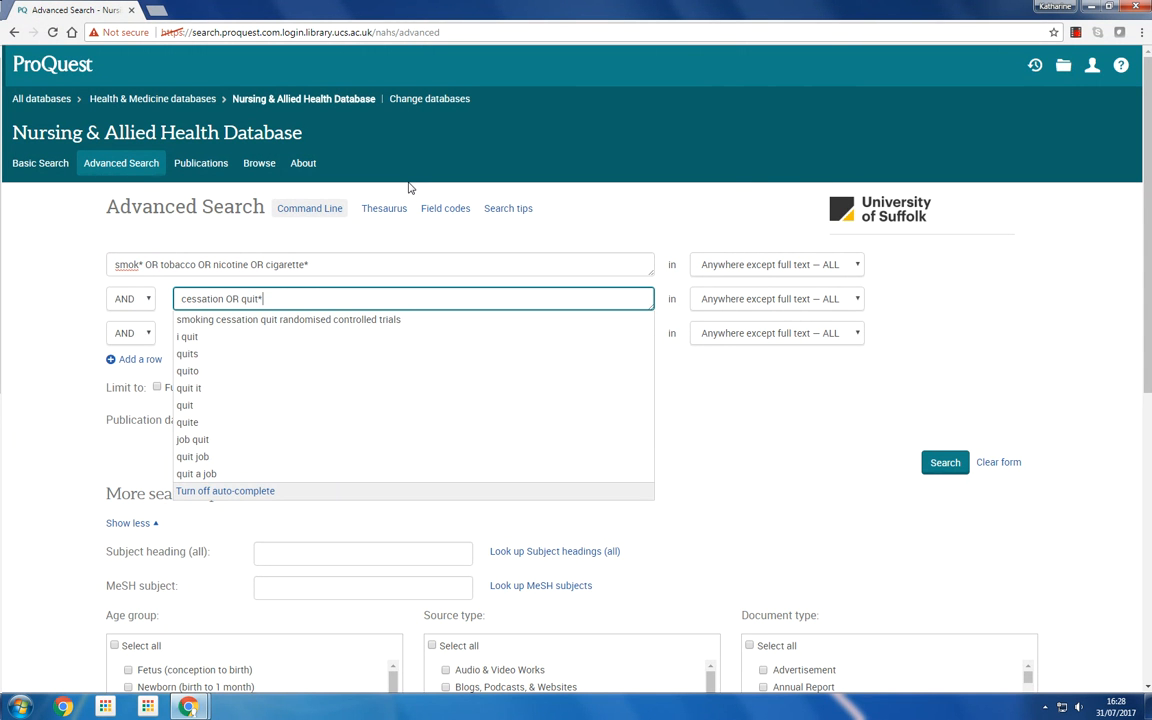
type(" OR stop*")
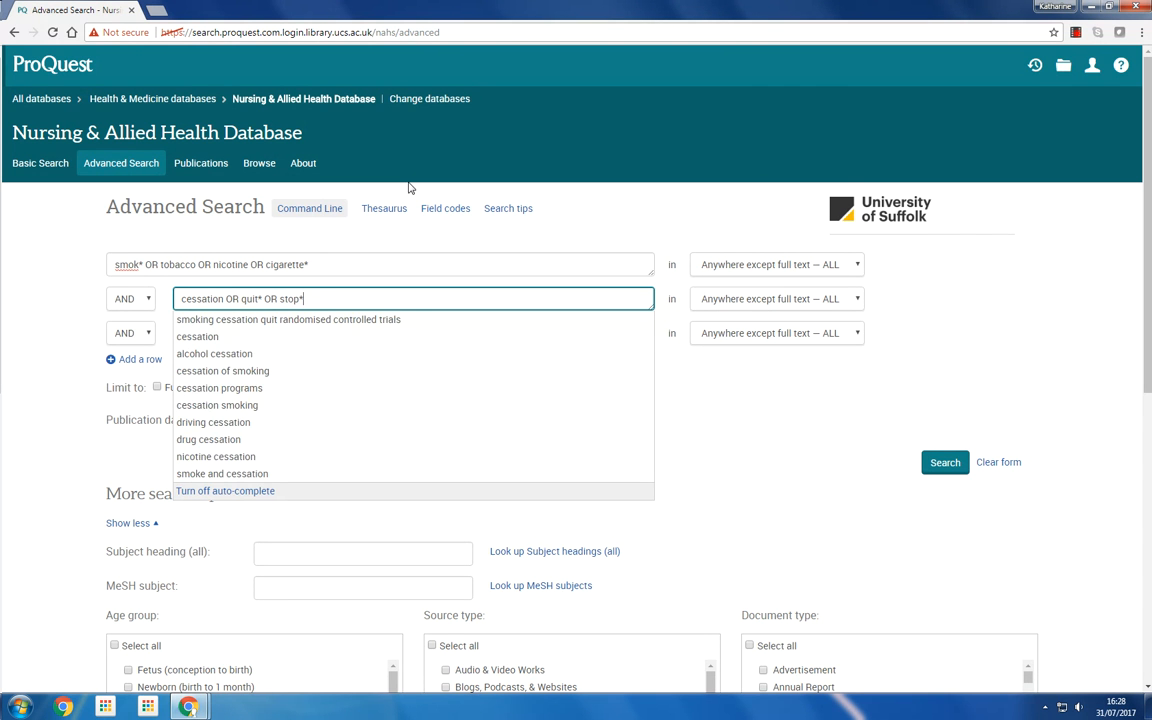
left_click(718, 393)
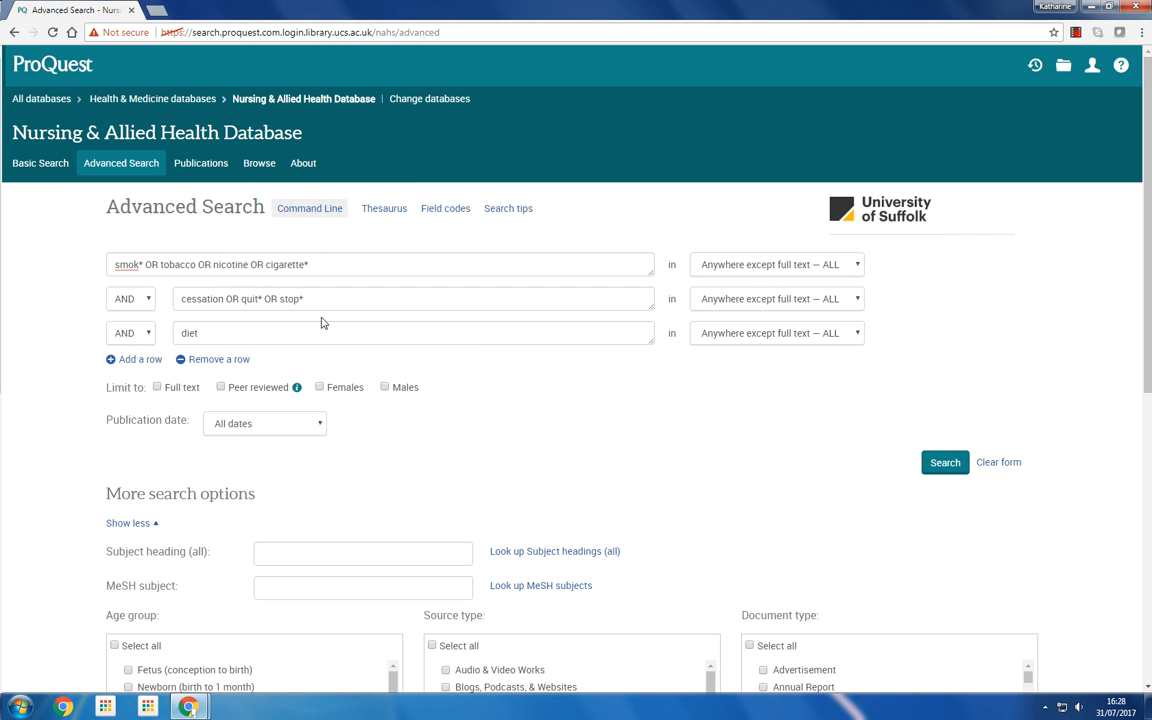
Step: Extend the third row with a truncated synonym so that it reads "diet* OR nutrition*"
left_click(218, 333)
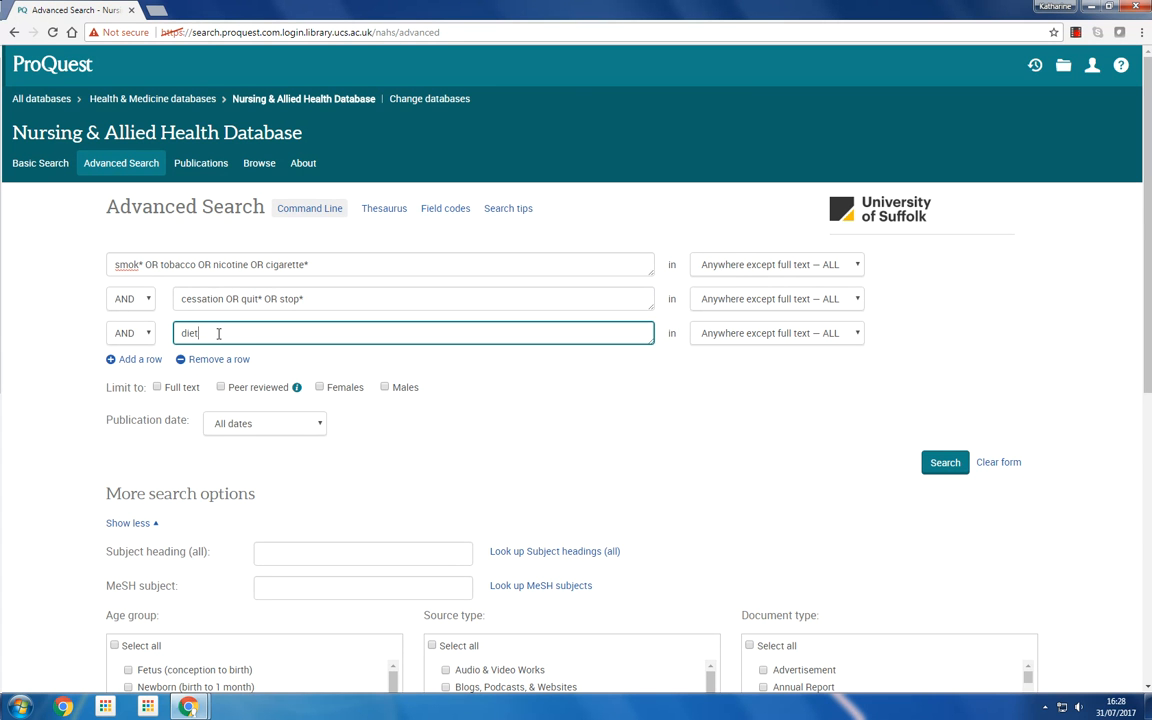
type("*")
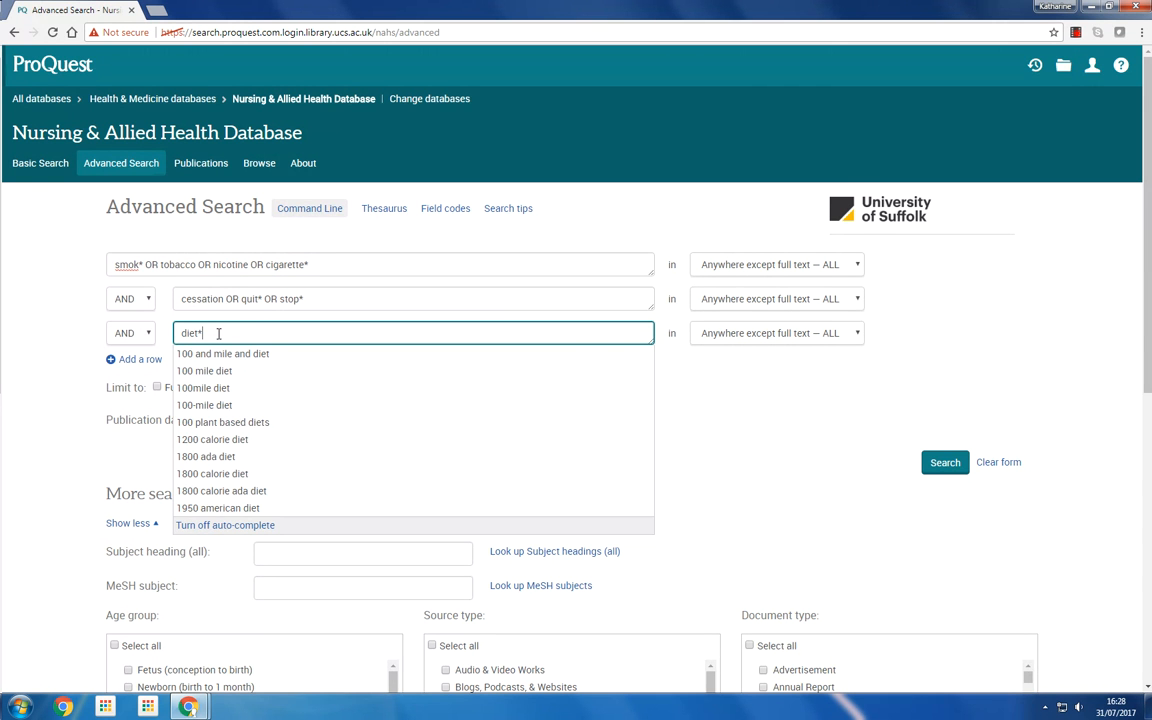
type(" OR n")
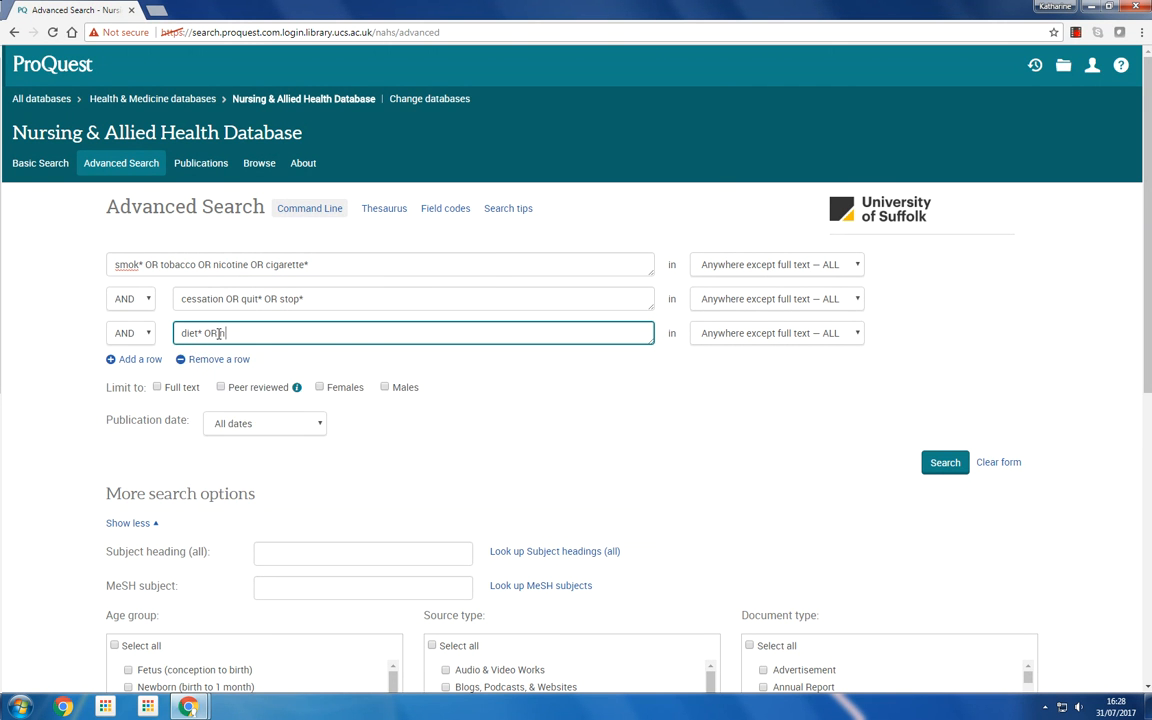
type("utrition")
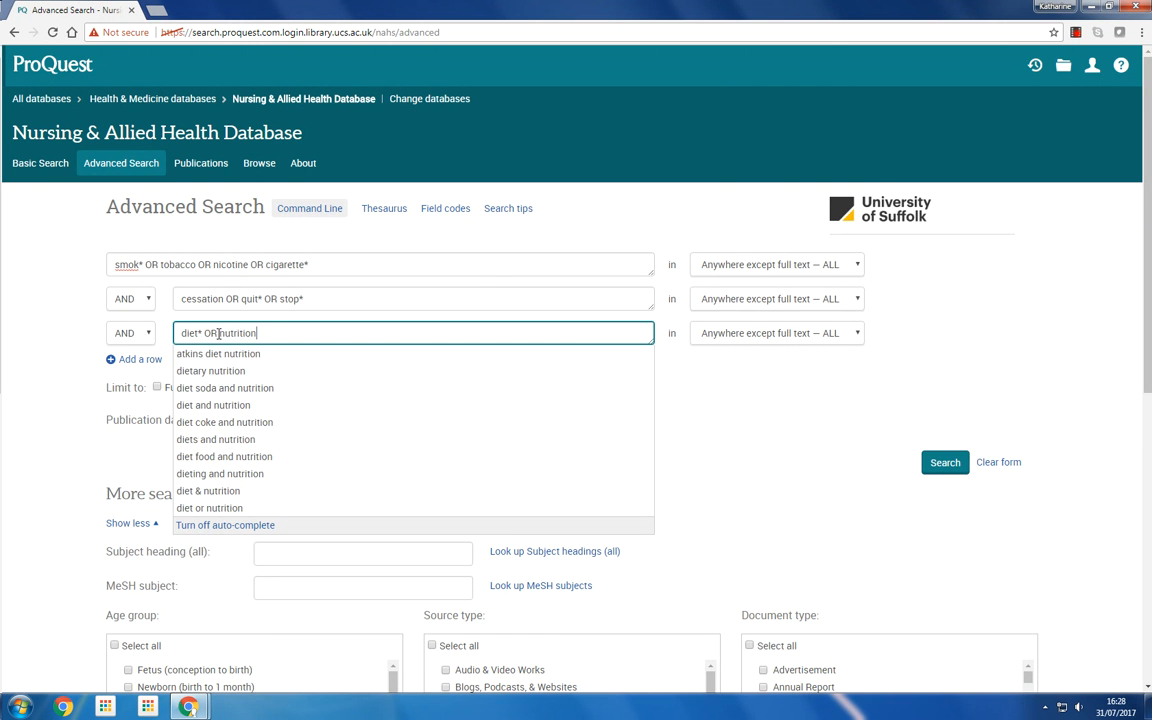
type("*")
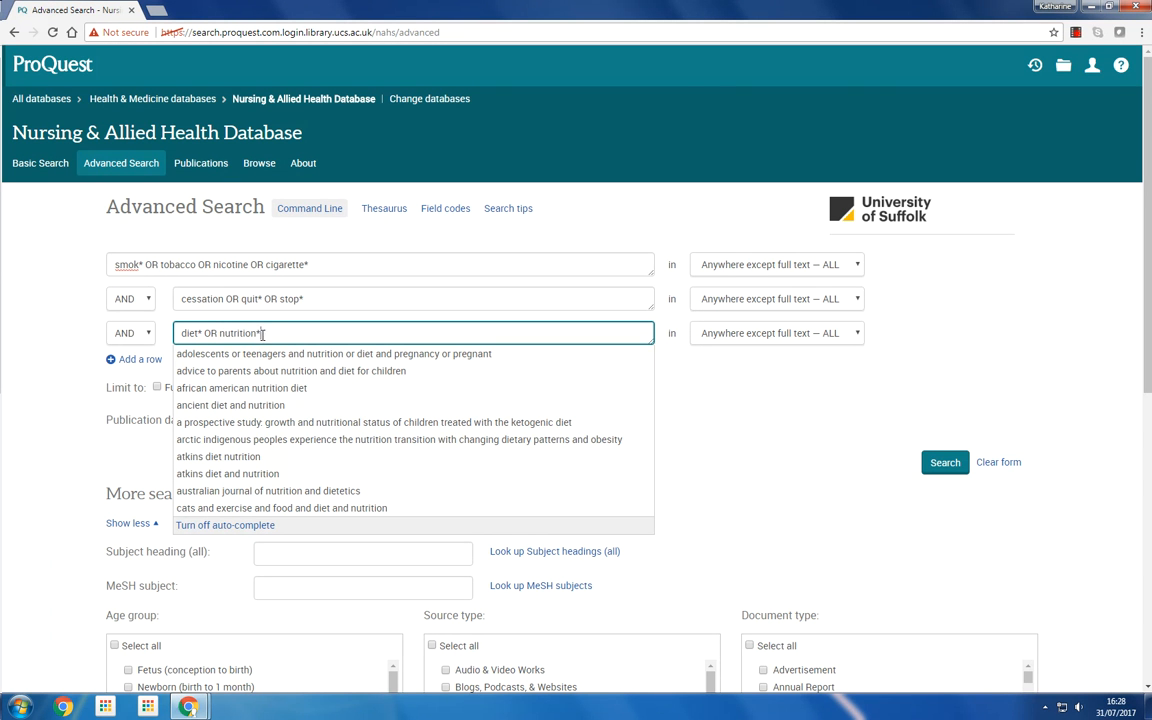
left_click(744, 422)
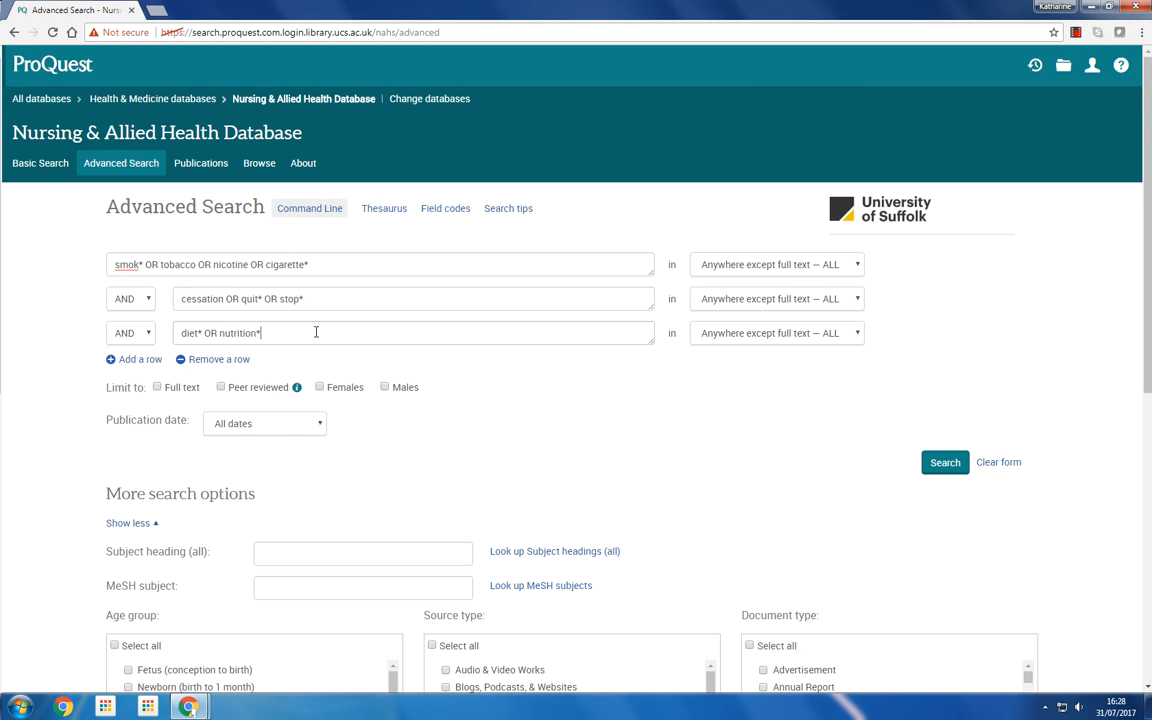
Step: Add "OR food* OR appetite*" to the end of the third row and run the search
left_click(316, 332)
type("OR f")
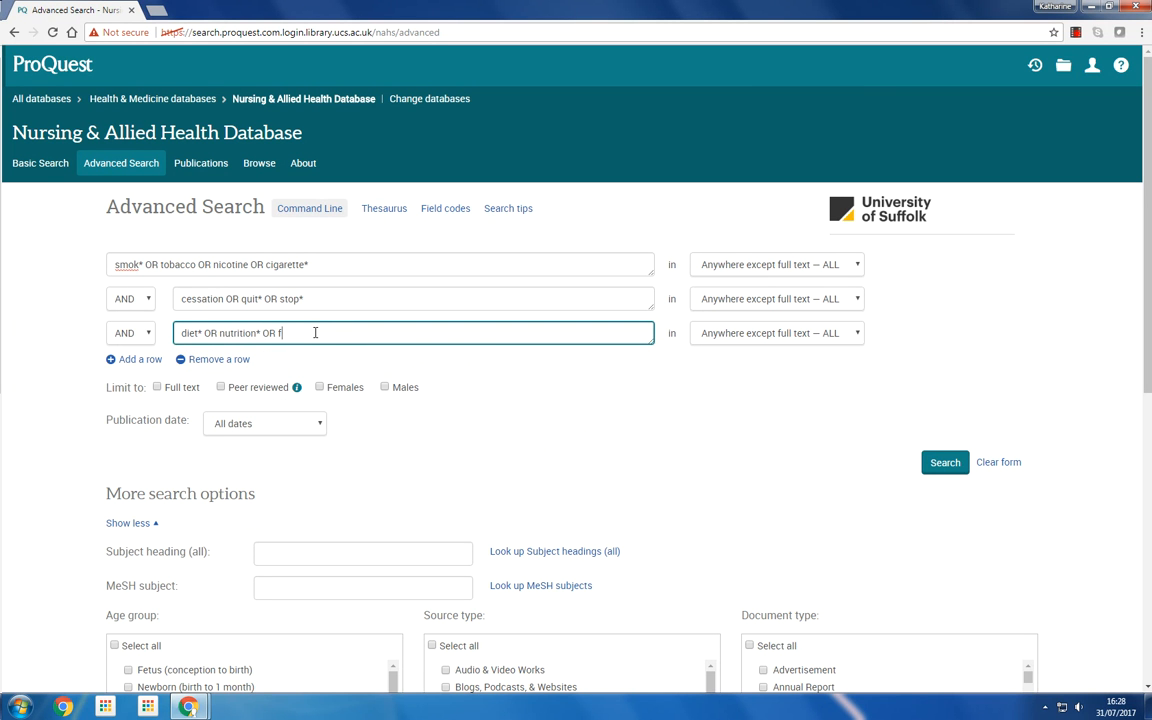
type("ood")
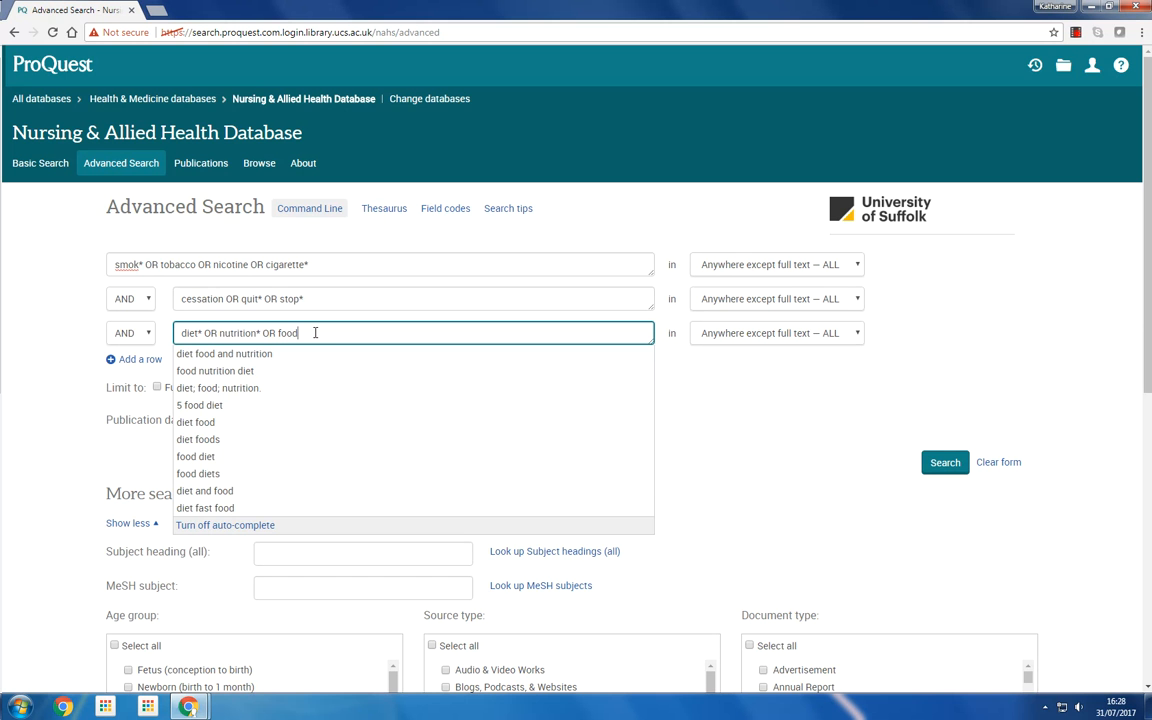
type("*")
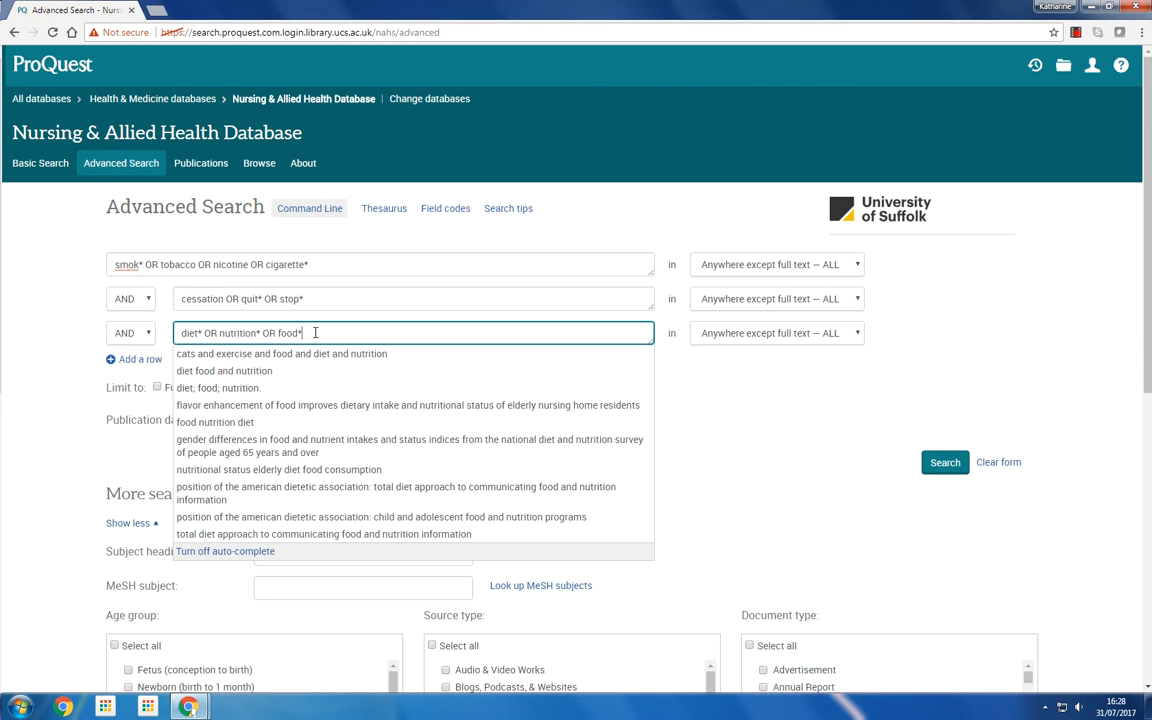
type(" OR appetite")
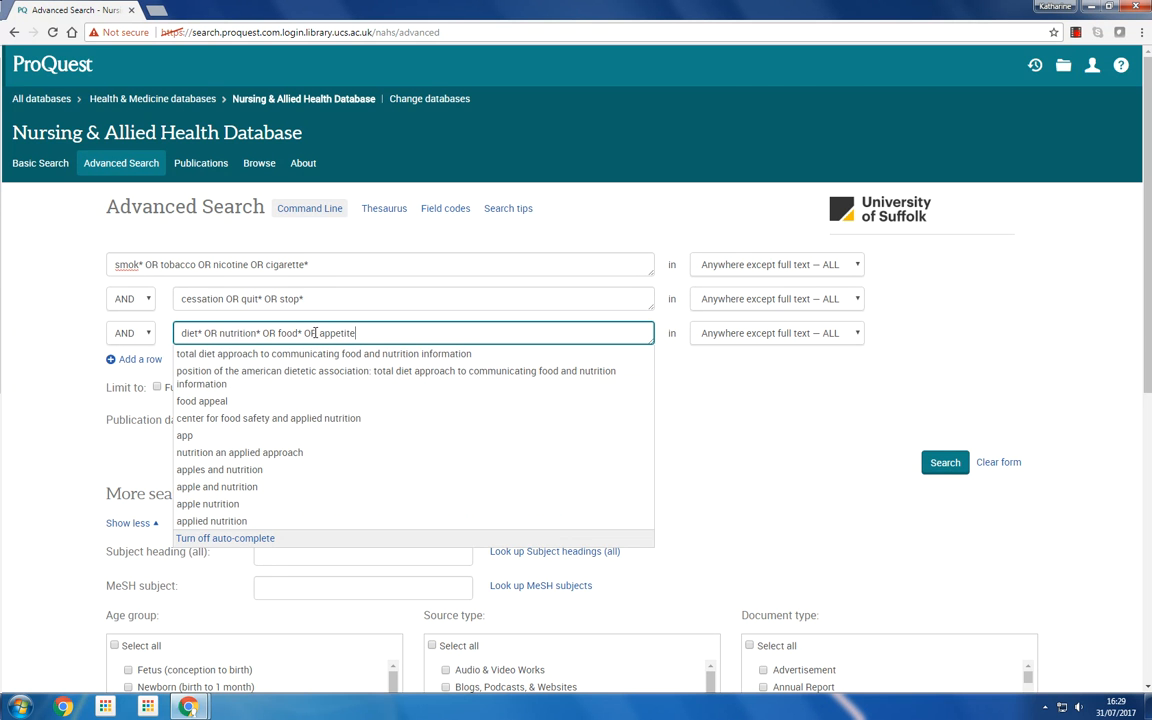
type("*")
left_click(749, 414)
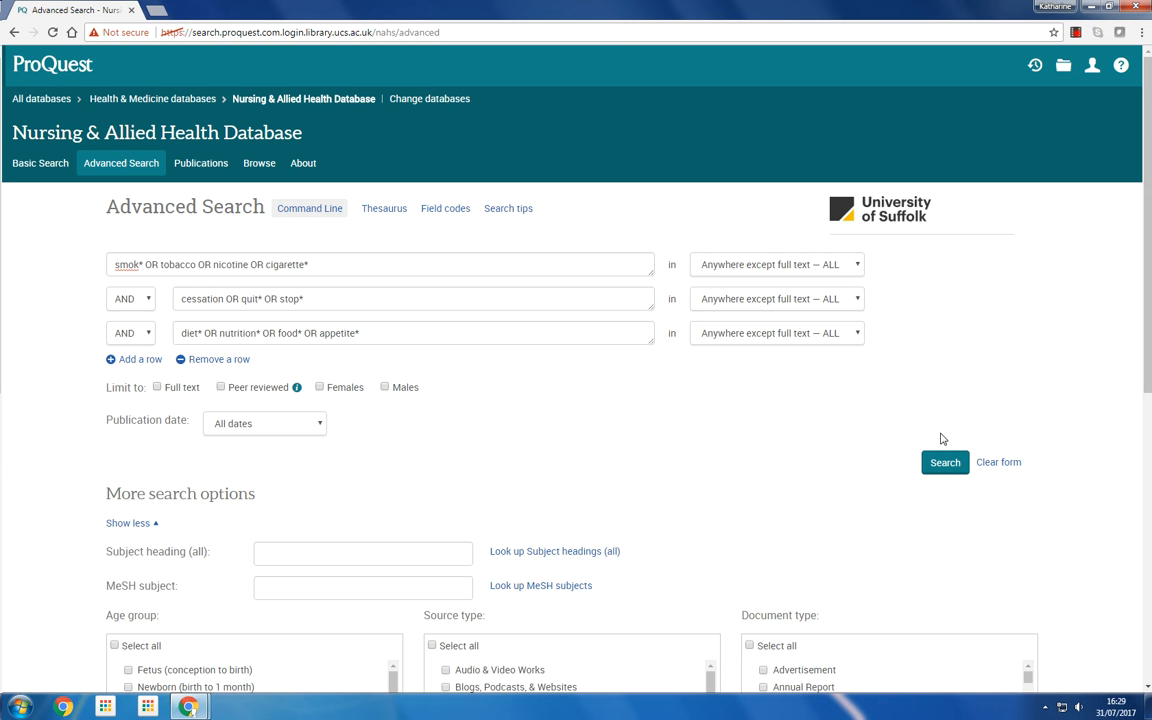
left_click(944, 466)
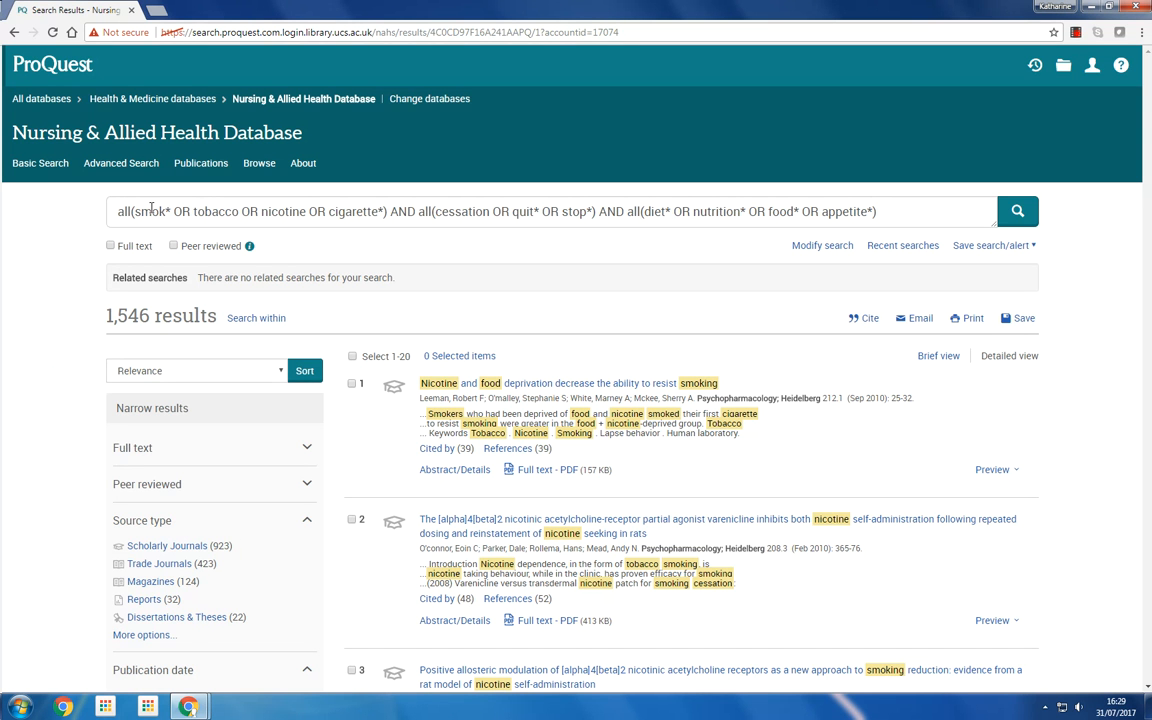
Step: Return to the advanced search form, limit the first row to "Document title – TI" and rerun the search
left_click(136, 166)
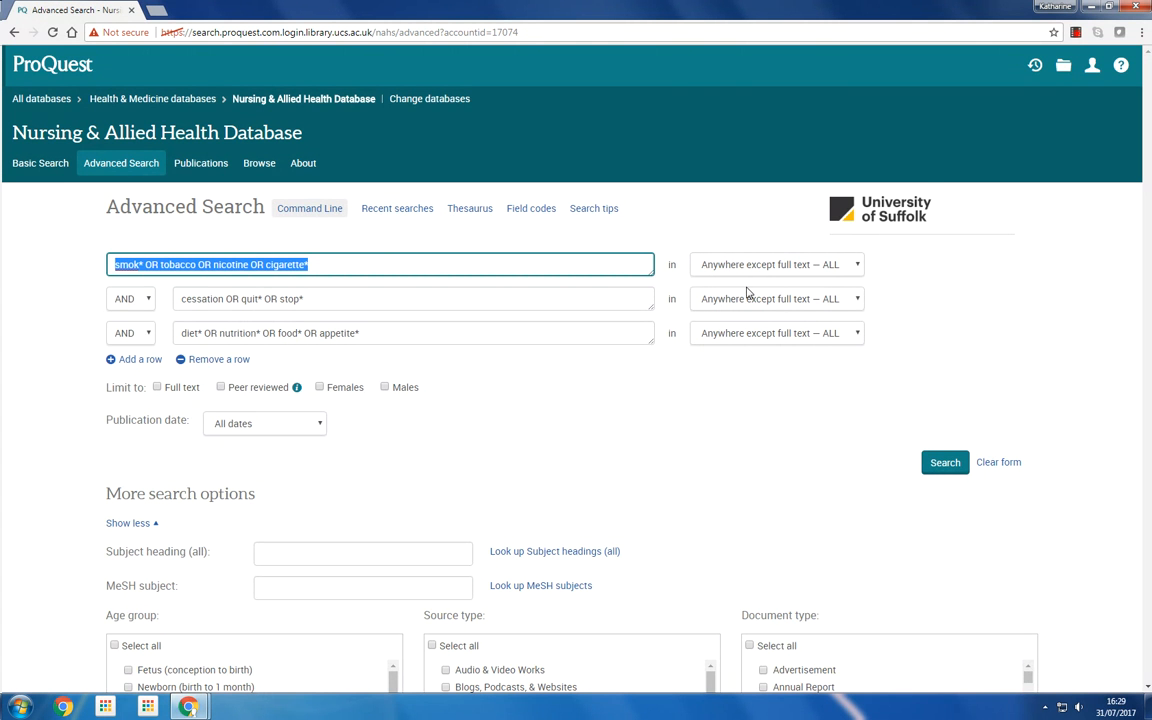
left_click(856, 266)
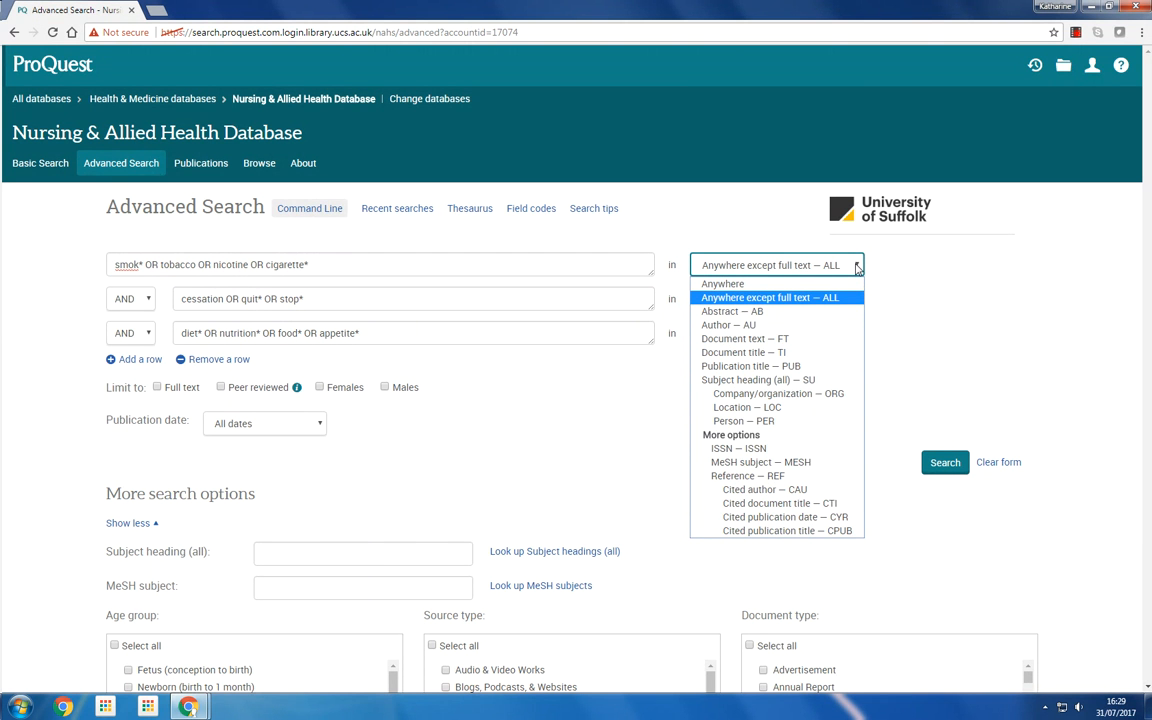
left_click(766, 356)
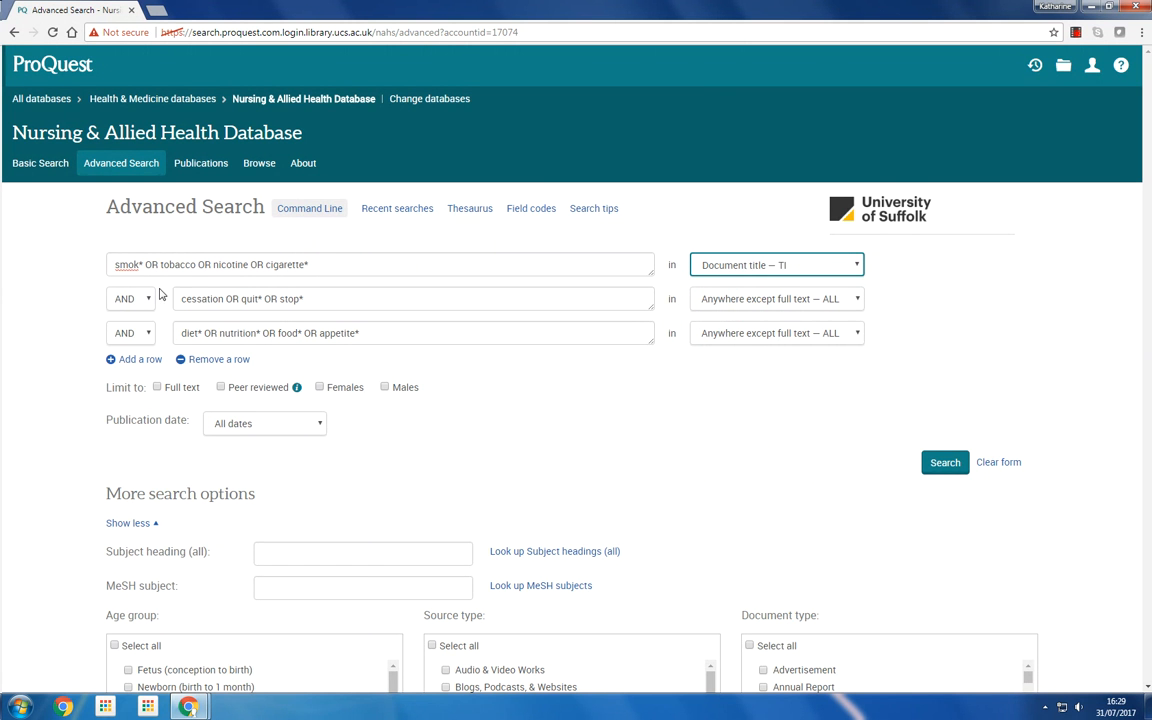
left_click(942, 465)
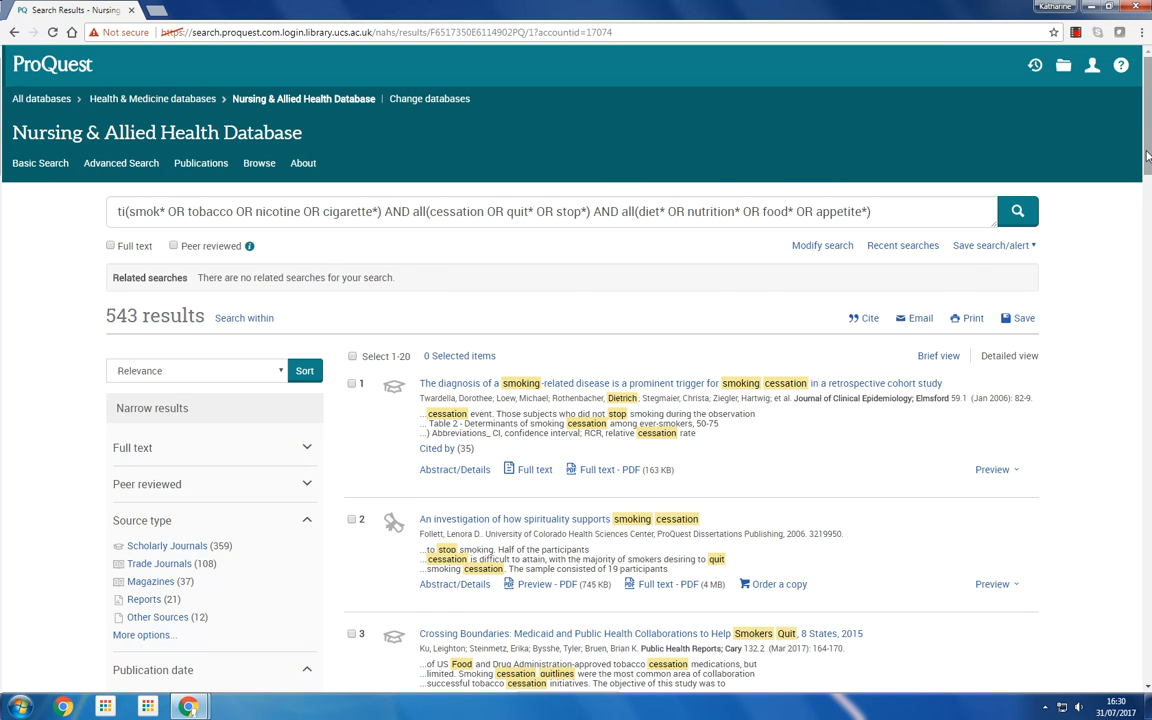
Step: Look over the narrowed results, then reopen the advanced search form and rerun the same search
left_click_drag(1146, 152, 1146, 168)
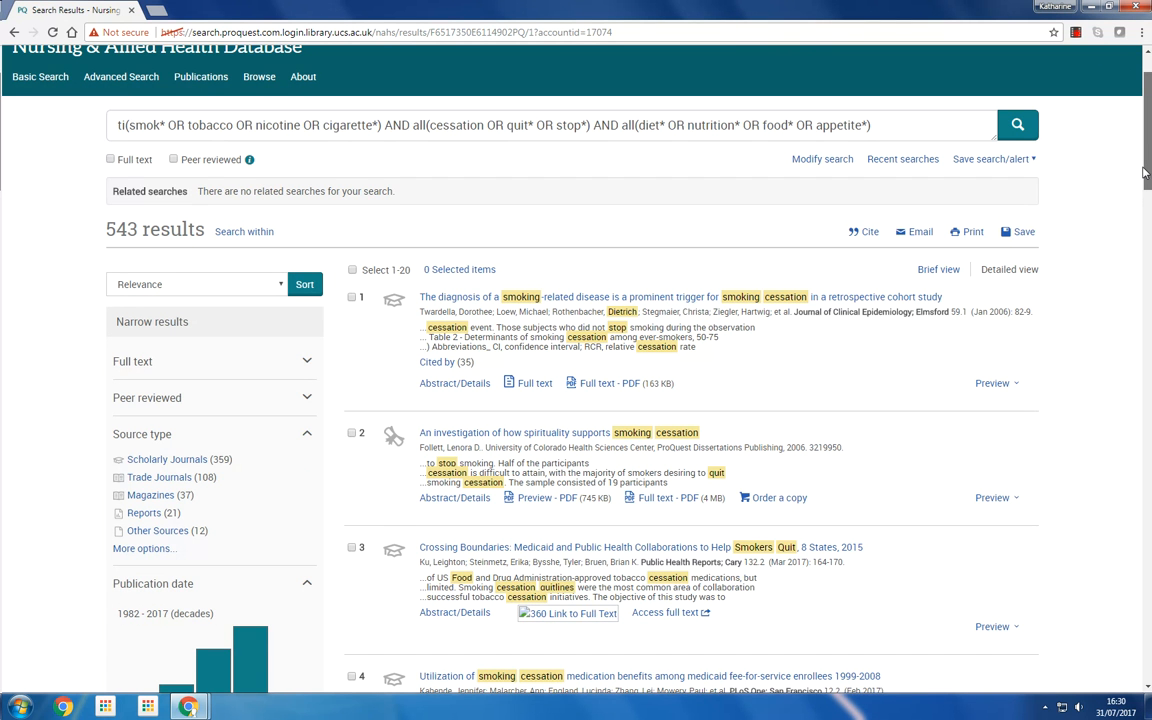
left_click_drag(1145, 174, 1143, 174)
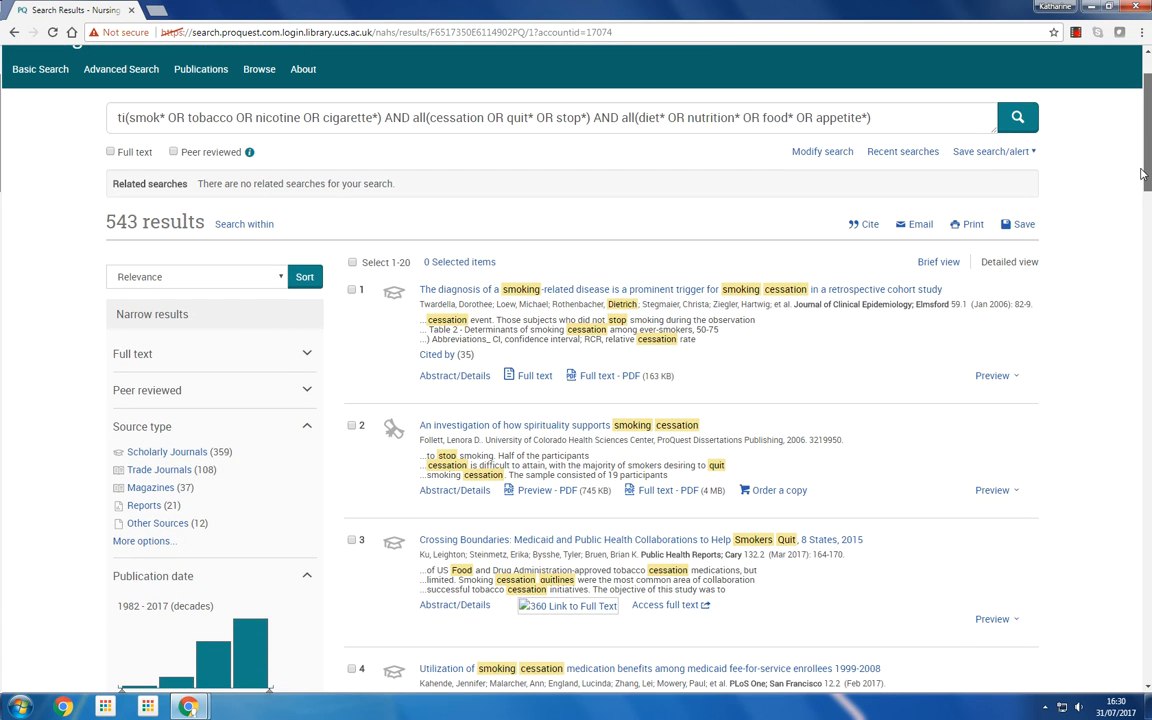
left_click_drag(1143, 174, 1141, 160)
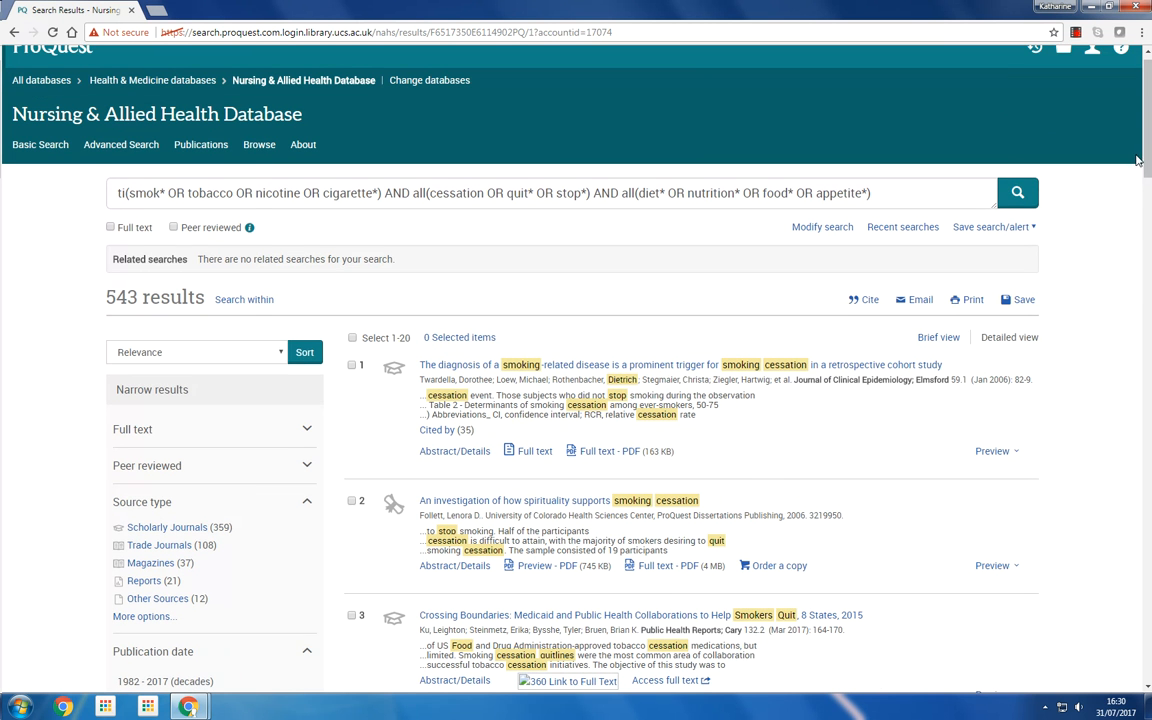
left_click(133, 146)
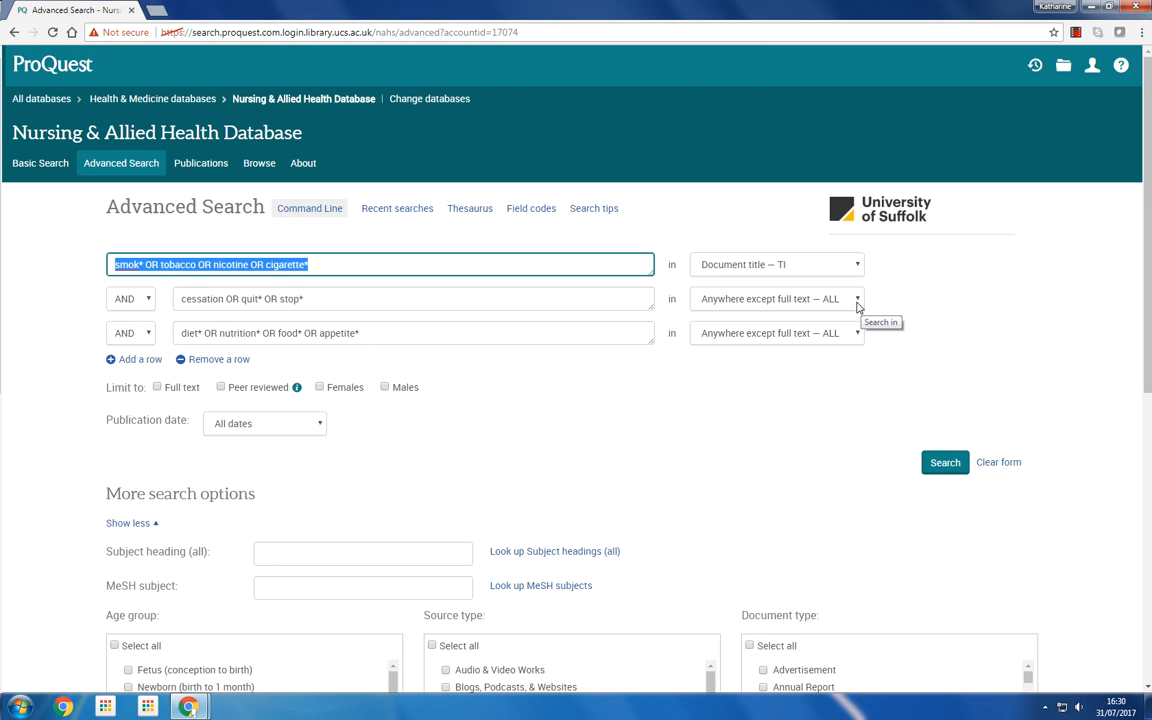
left_click(932, 465)
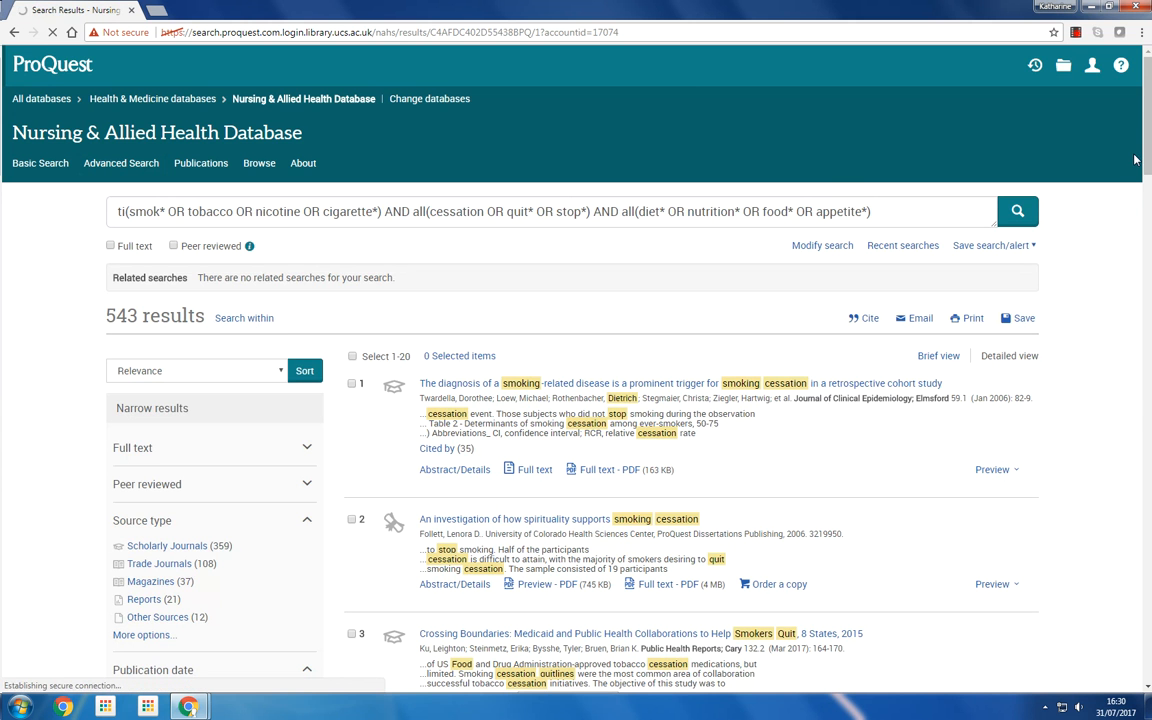
Step: Narrow the results to publication dates from 2012 to 2017
left_click_drag(1148, 137, 1148, 162)
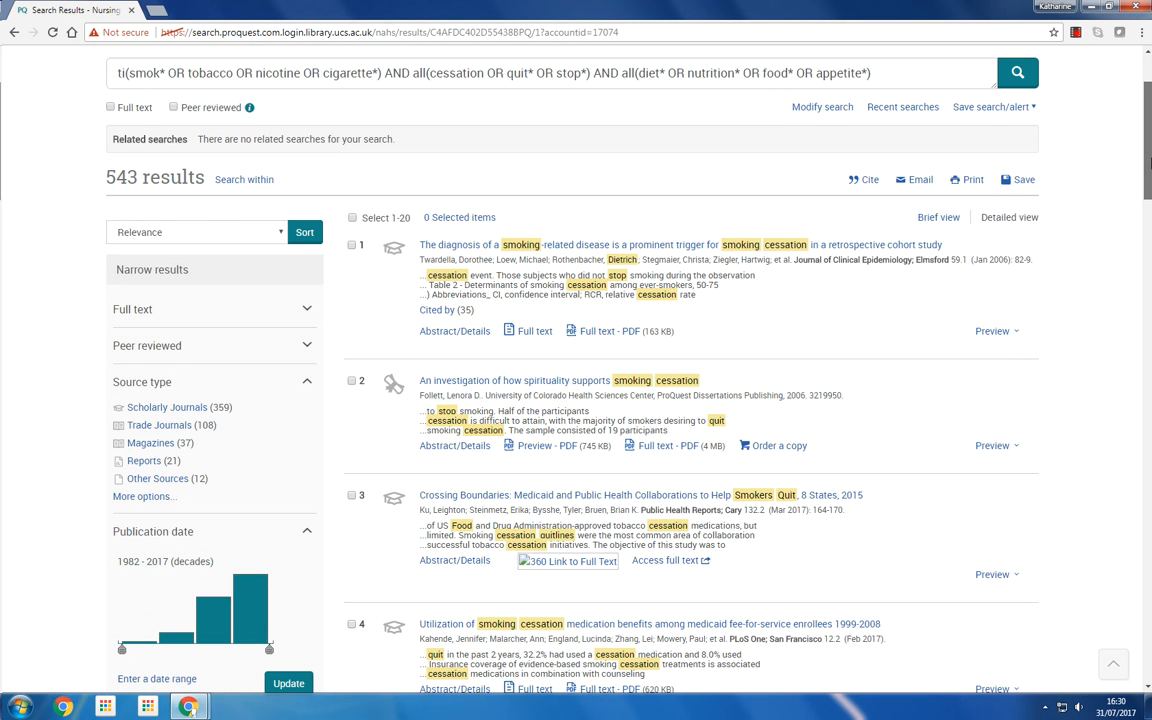
left_click_drag(1148, 162, 1149, 190)
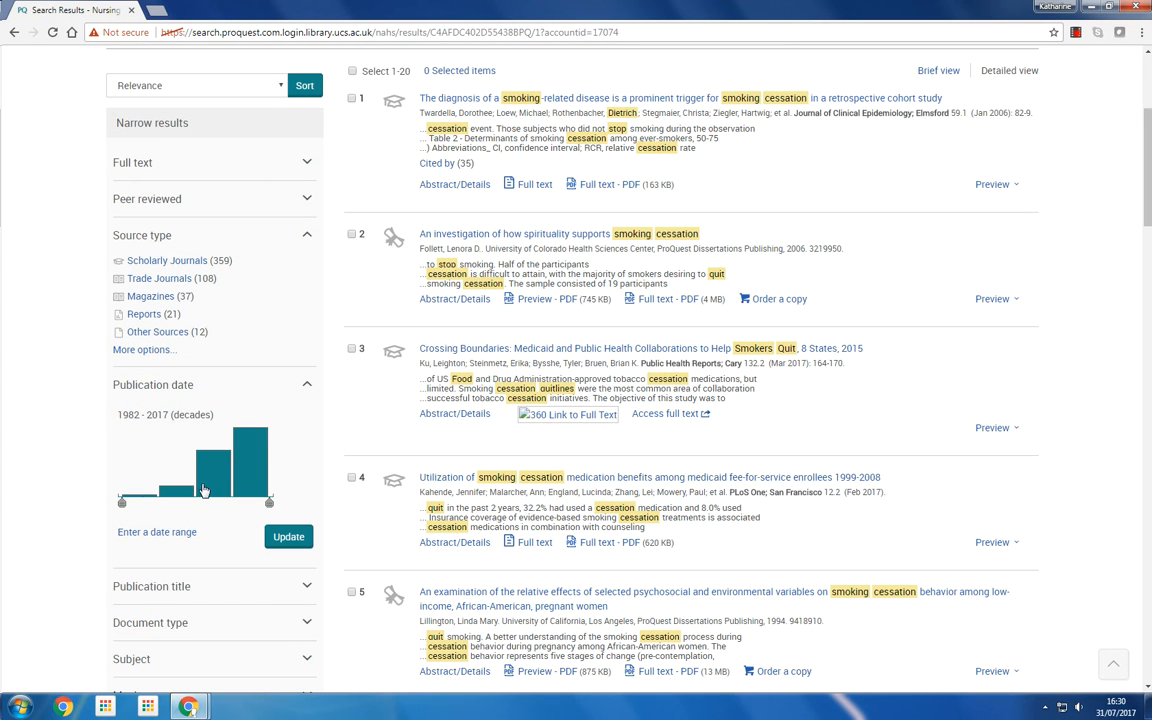
left_click(150, 533)
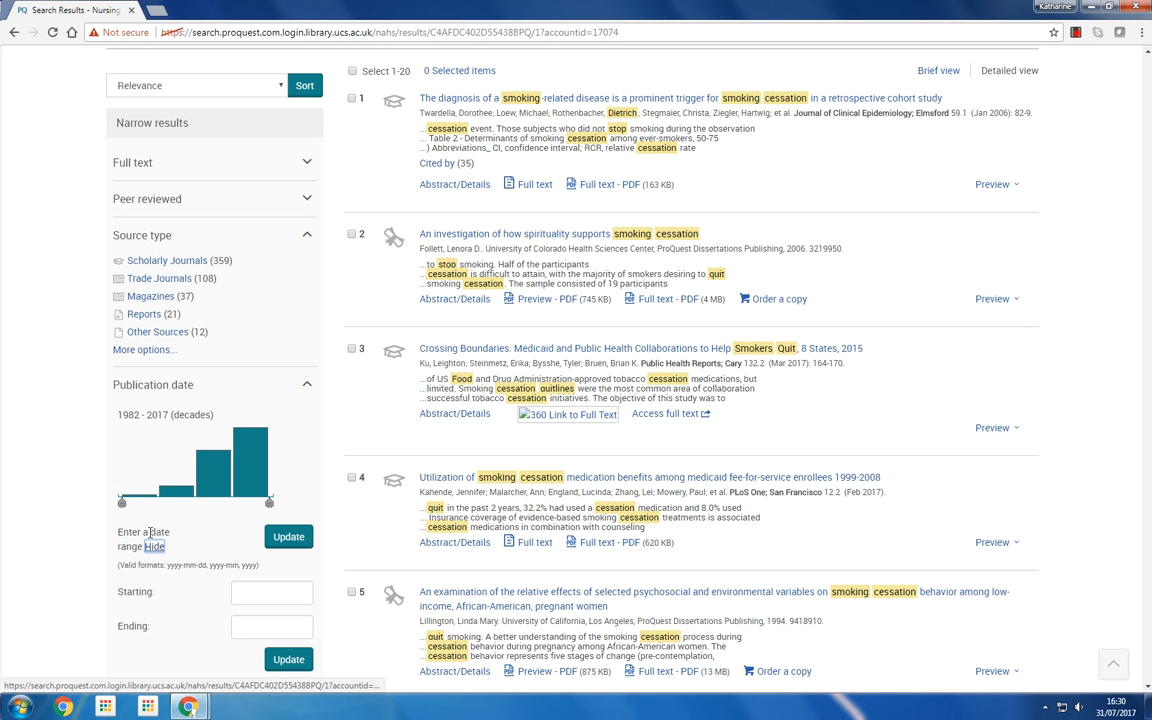
left_click(249, 591)
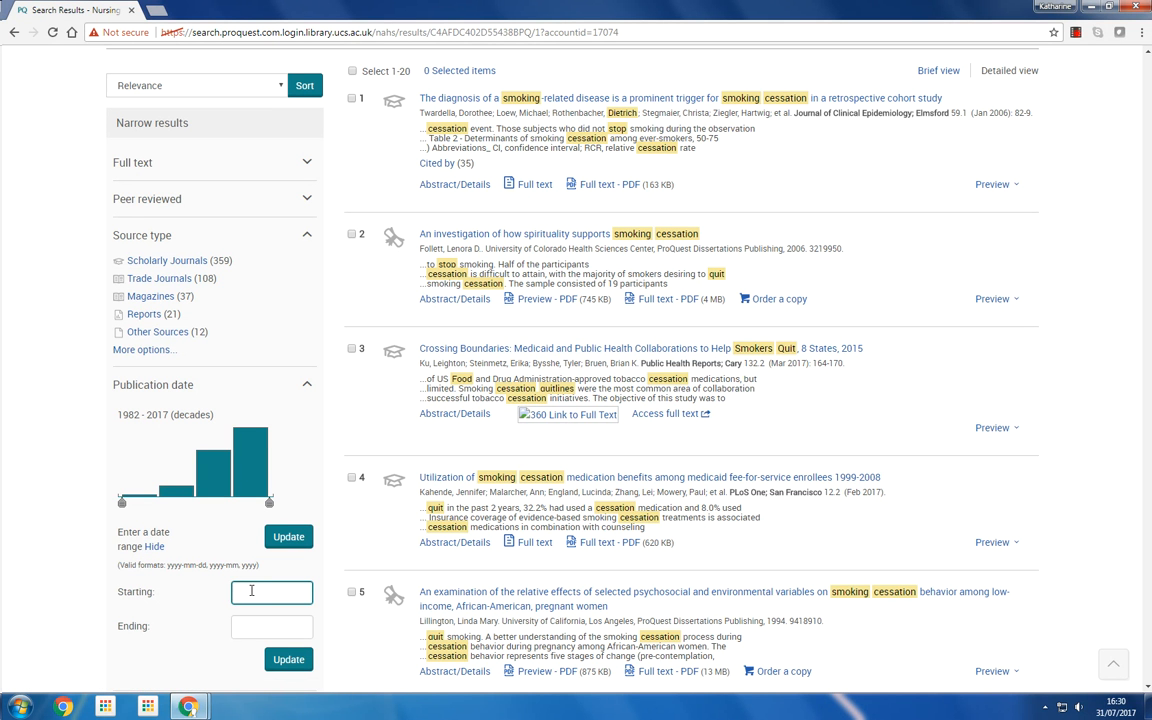
type("20")
type("12")
left_click(260, 624)
type("2017")
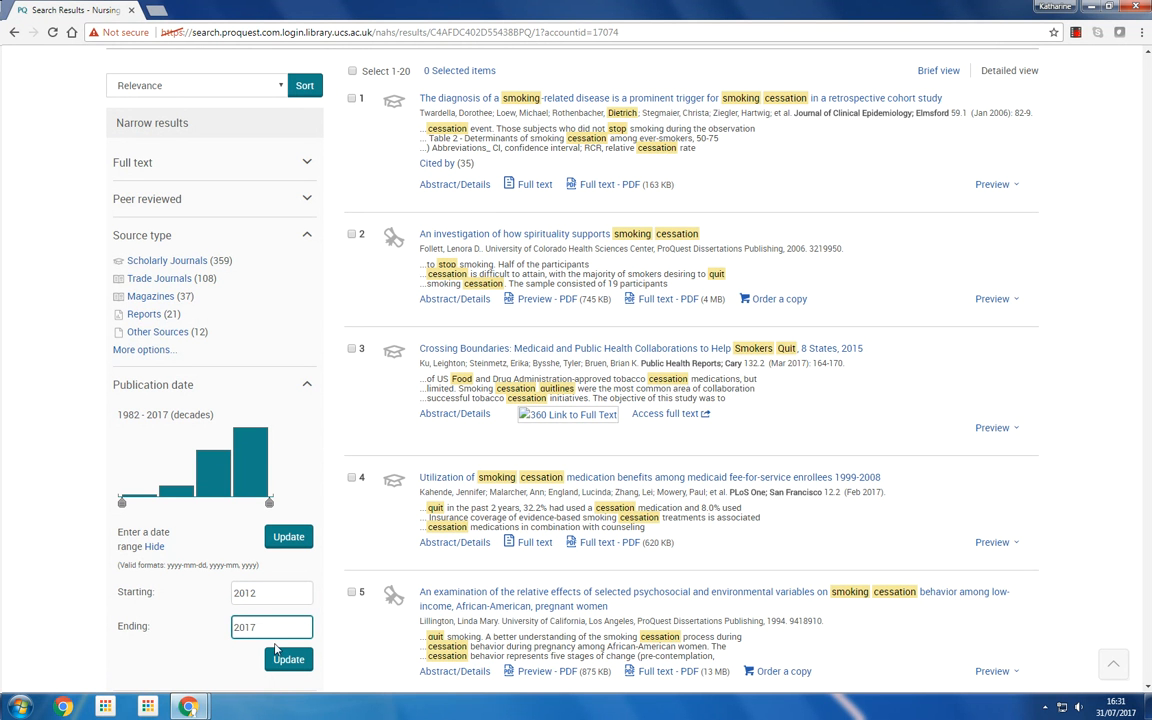
left_click(286, 657)
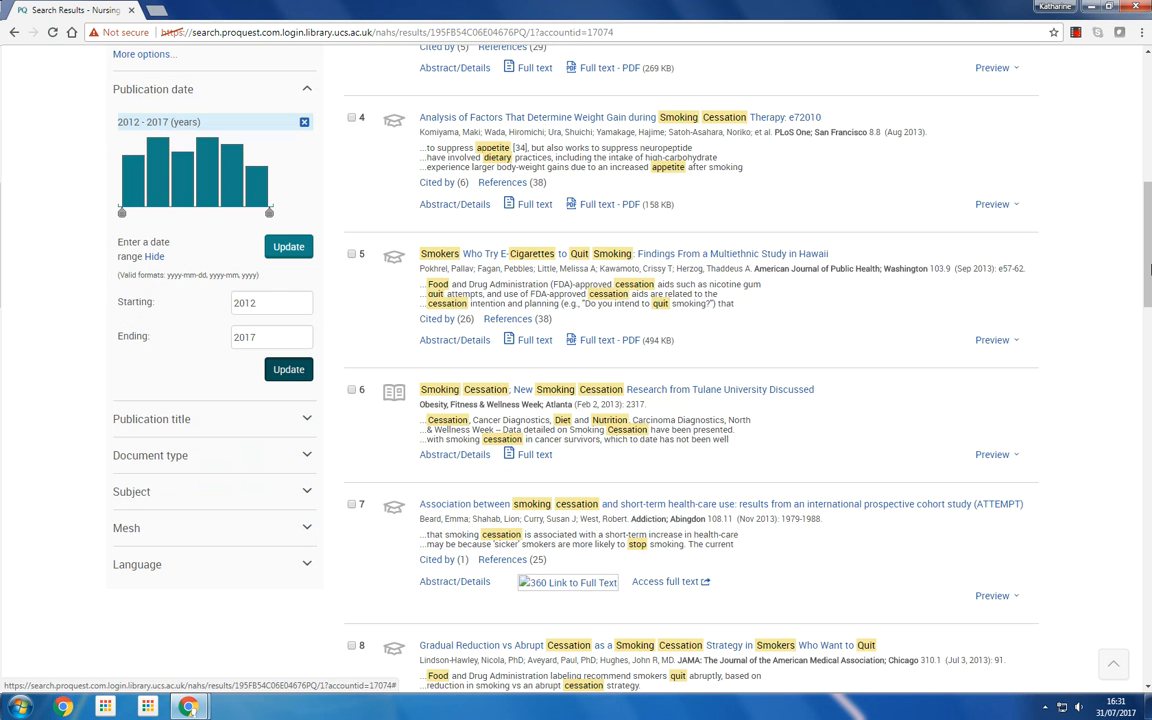
Step: Narrow the results to peer reviewed items
left_click_drag(1148, 268, 1148, 228)
left_click_drag(1148, 208, 1148, 185)
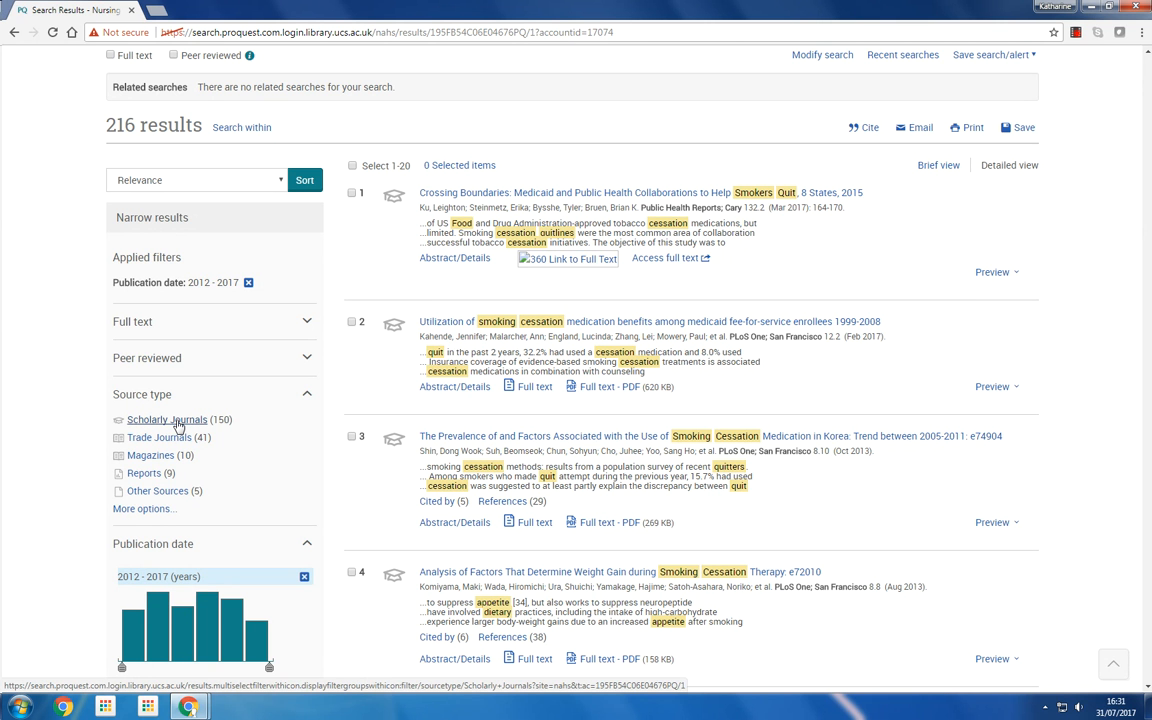
left_click(304, 361)
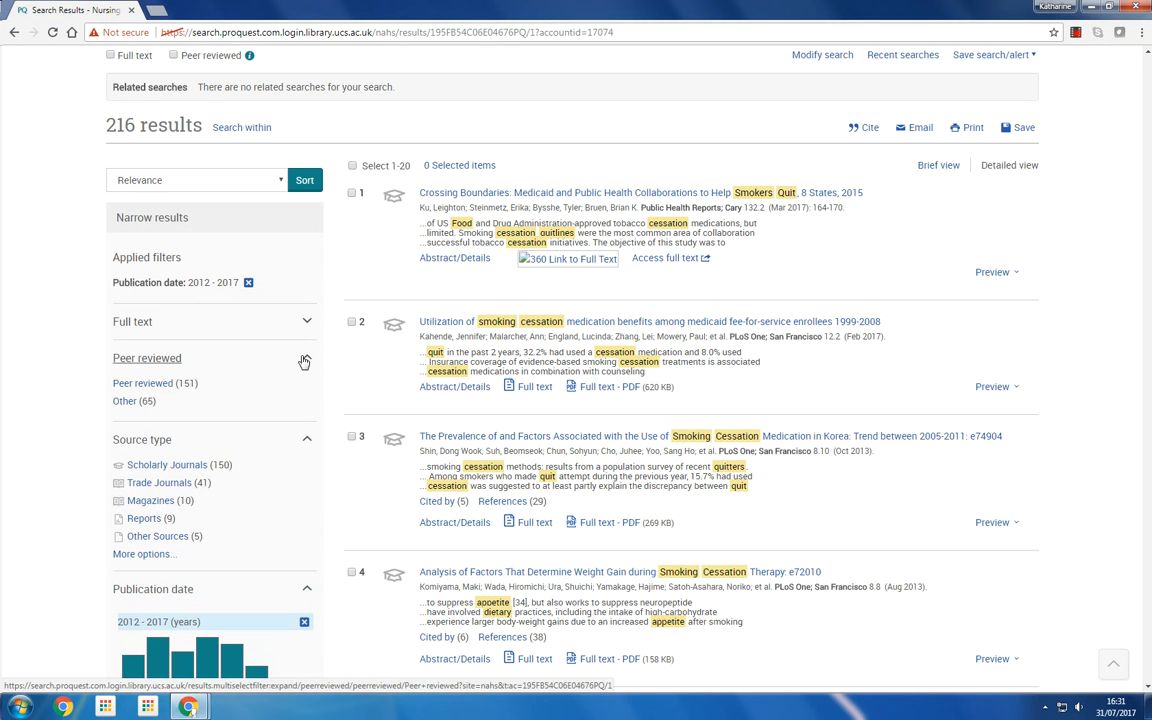
left_click(158, 388)
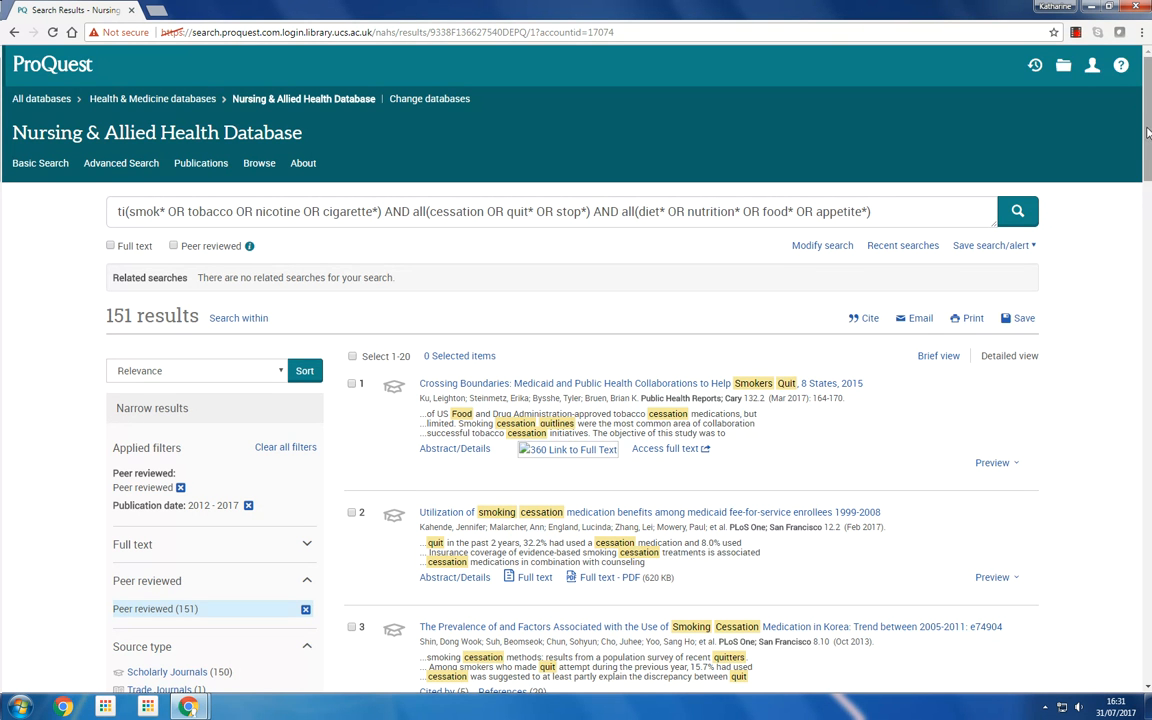
Step: Narrow the results to items in English
left_click_drag(1147, 132, 1140, 250)
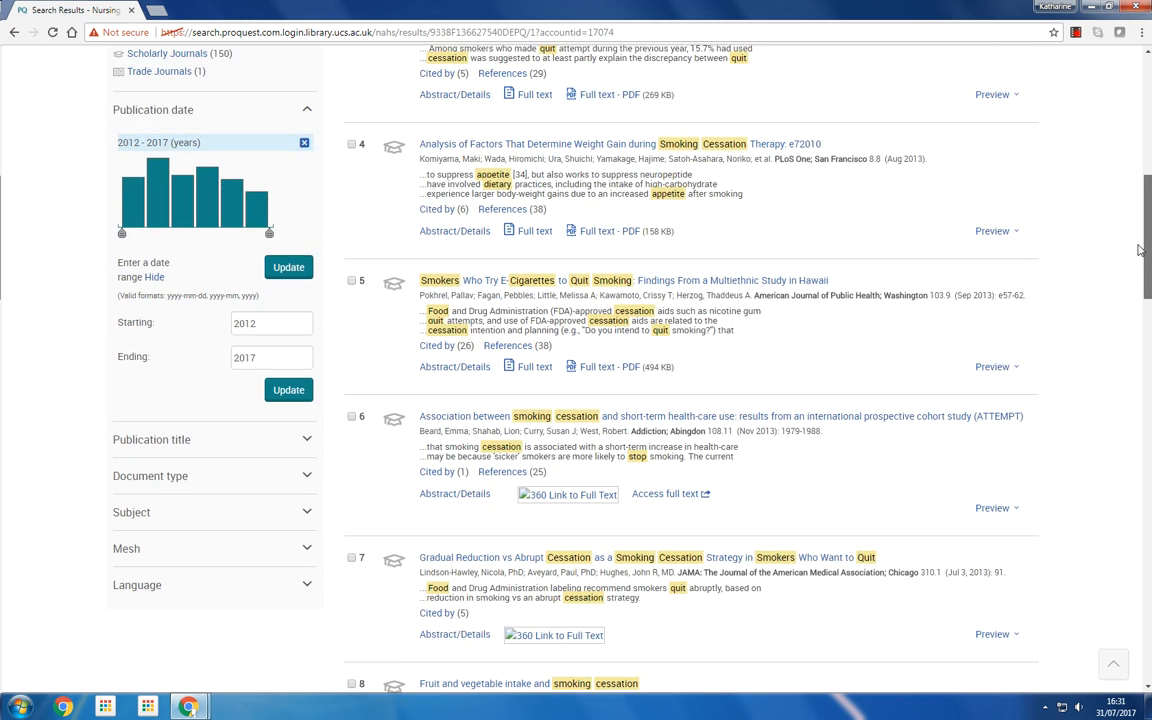
left_click(305, 587)
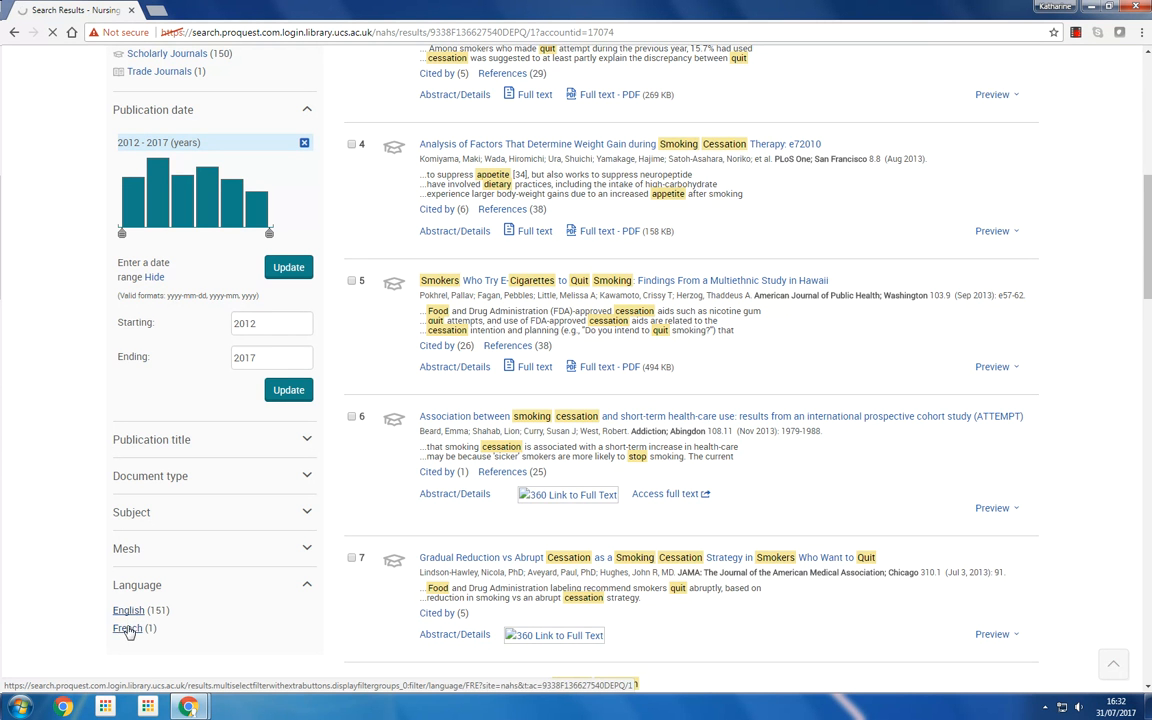
left_click(131, 628)
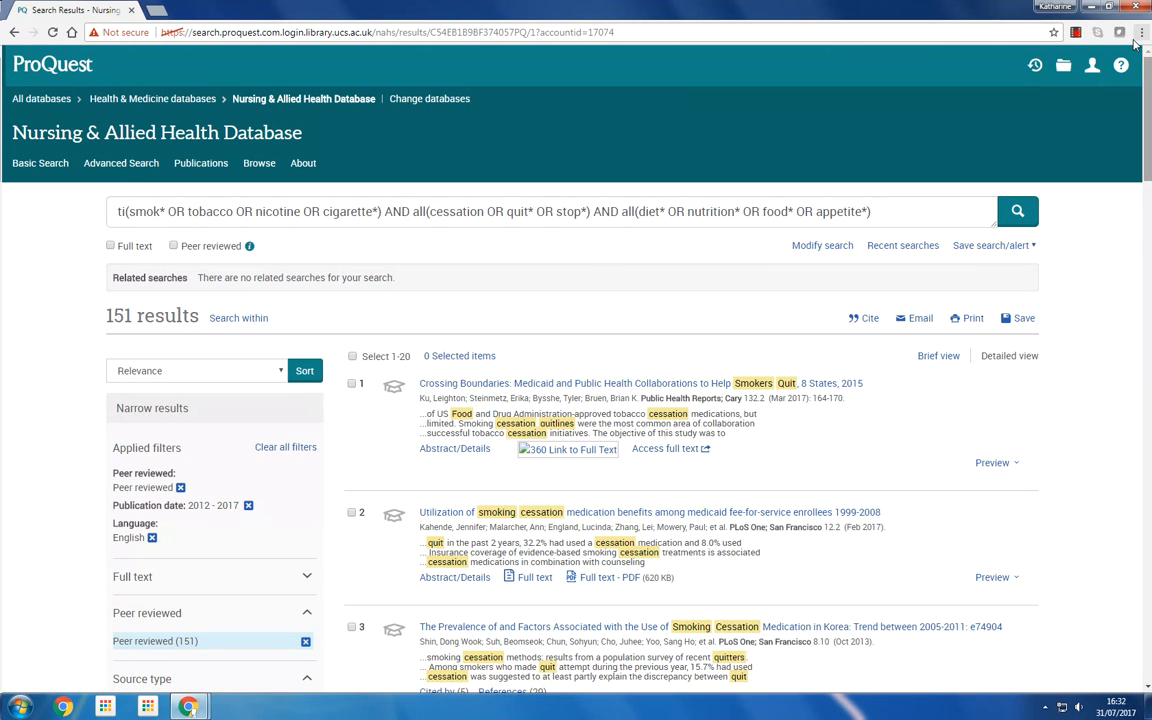
Step: Open the record "Gradual Reduction vs Abrupt Cessation as a Smoking Cessation Strategy in Smokers Who Want to Quit" and highlight its title while examining it
left_click_drag(1148, 73, 1148, 90)
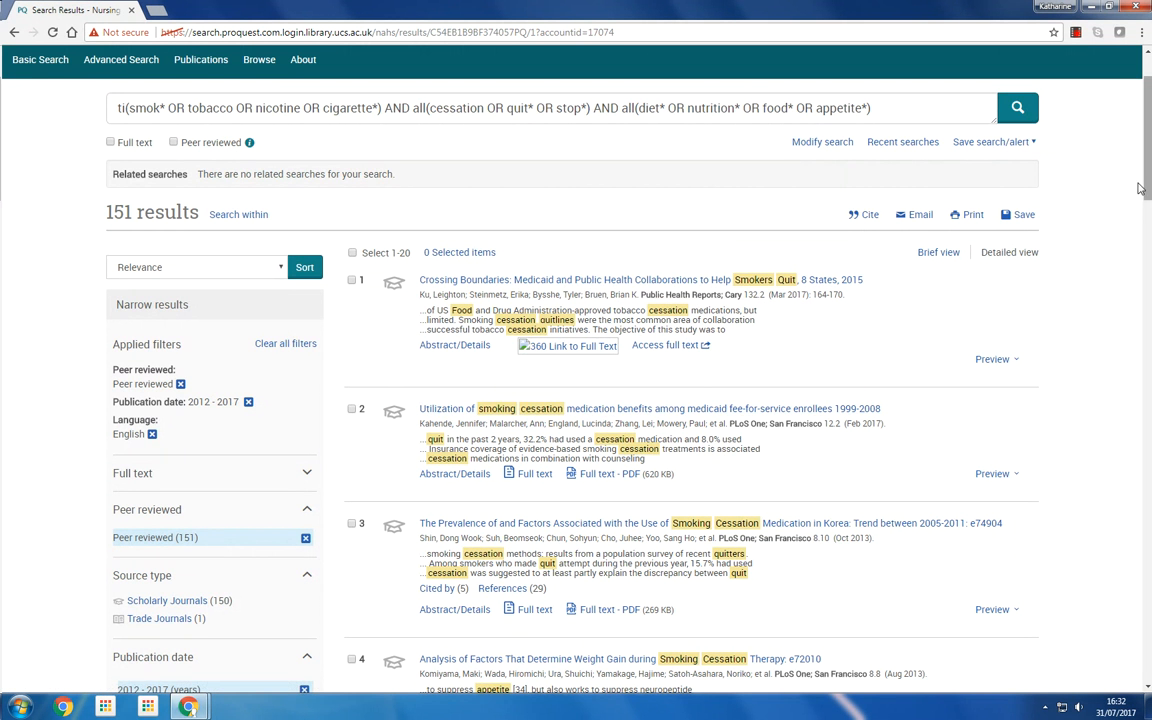
left_click_drag(1148, 134, 1149, 238)
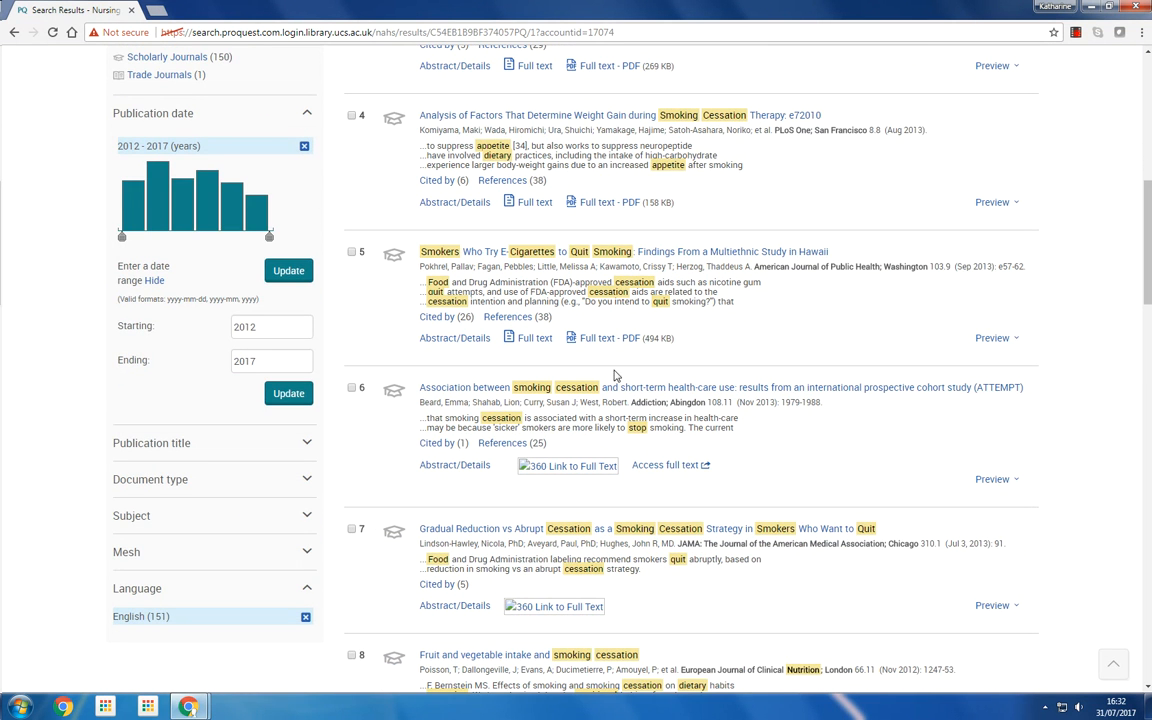
left_click(578, 533)
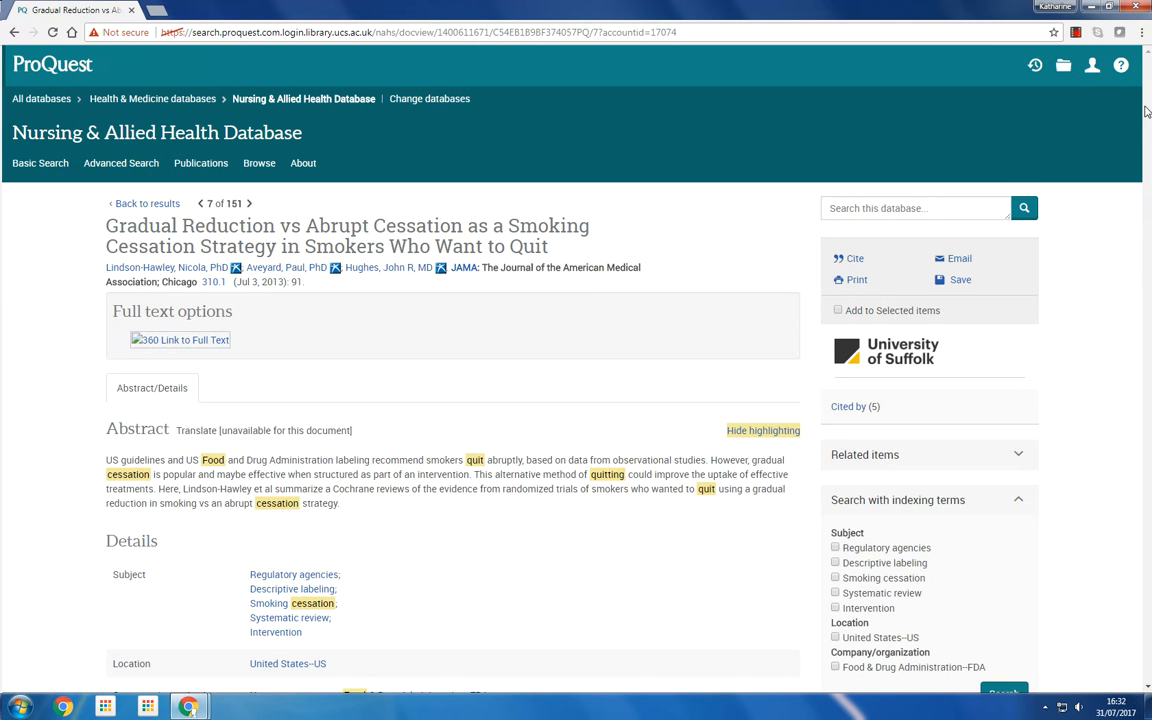
left_click_drag(1147, 111, 1148, 140)
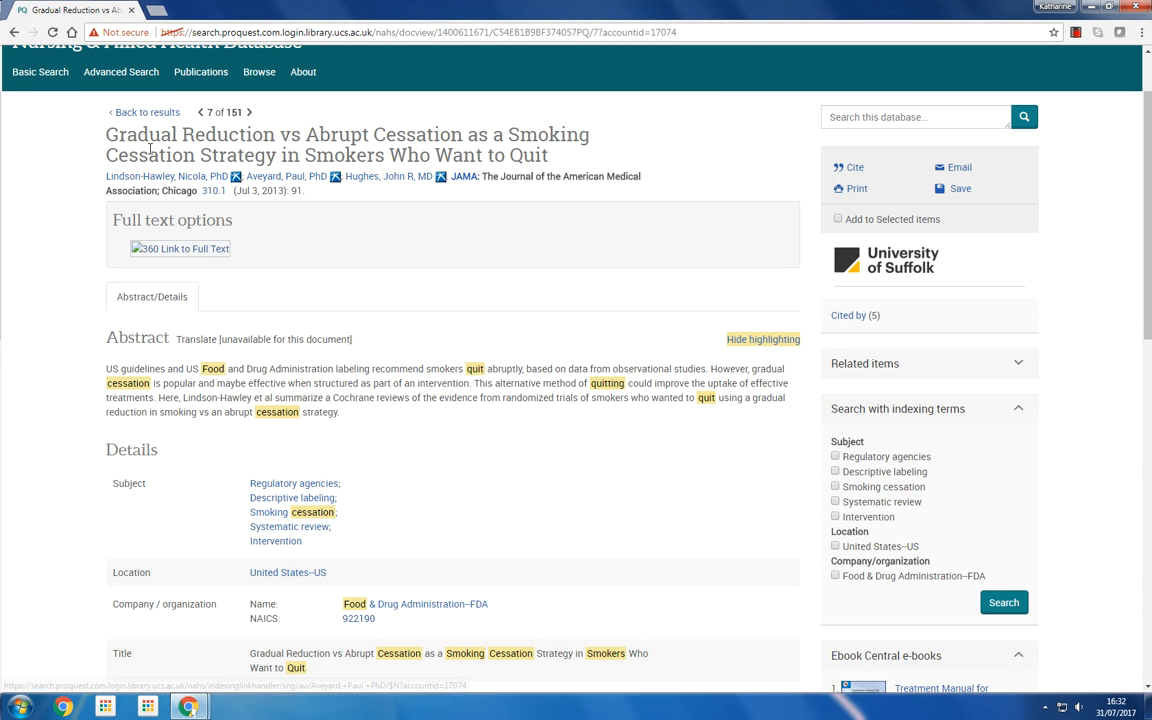
left_click_drag(108, 134, 566, 153)
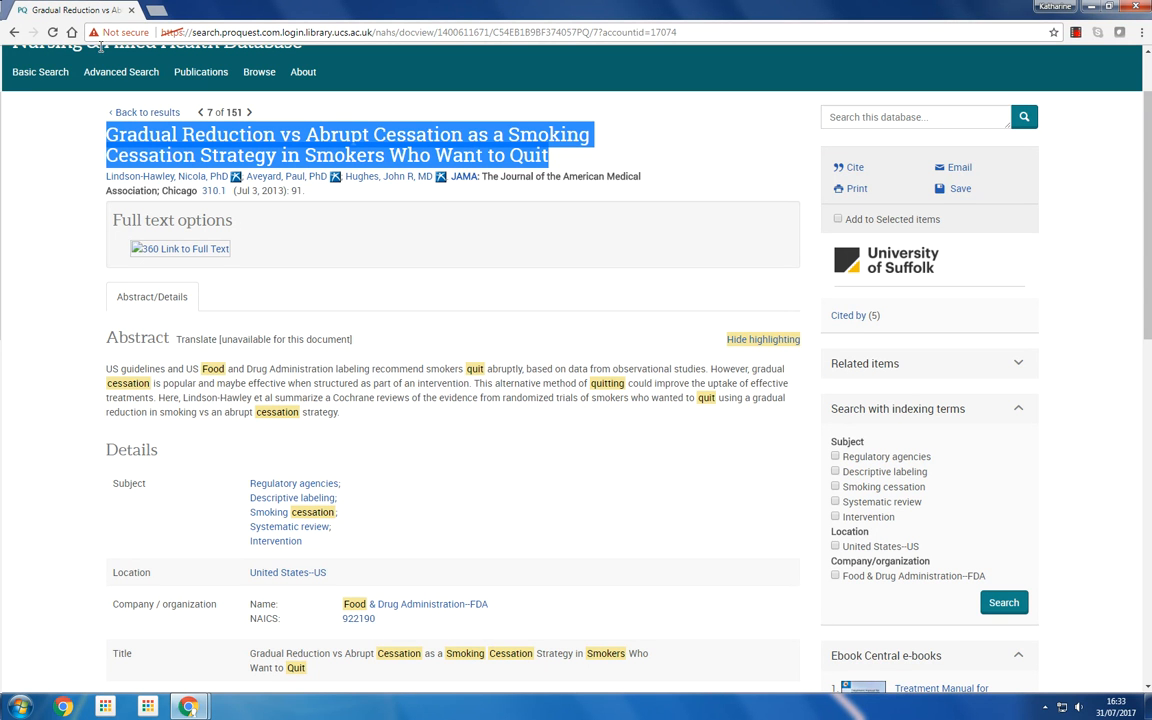
Step: Return from the article record to the advanced search form
left_click(118, 73)
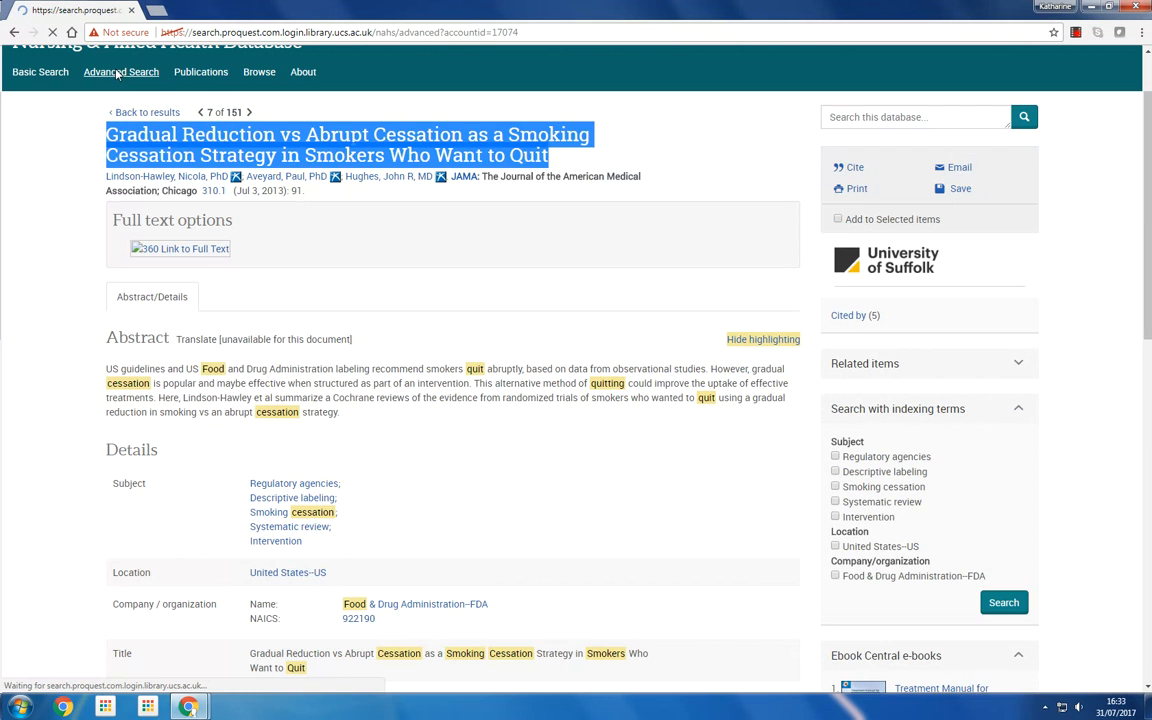